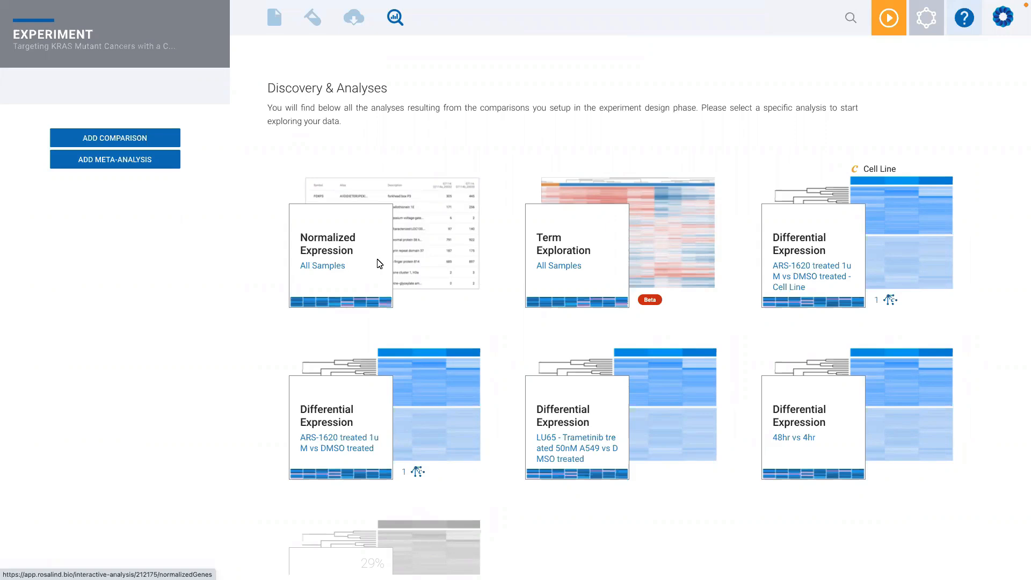
# - Open the all-samples Normalized Expression analysis and plot the expression of the AARS gene
pyautogui.click(380, 264)
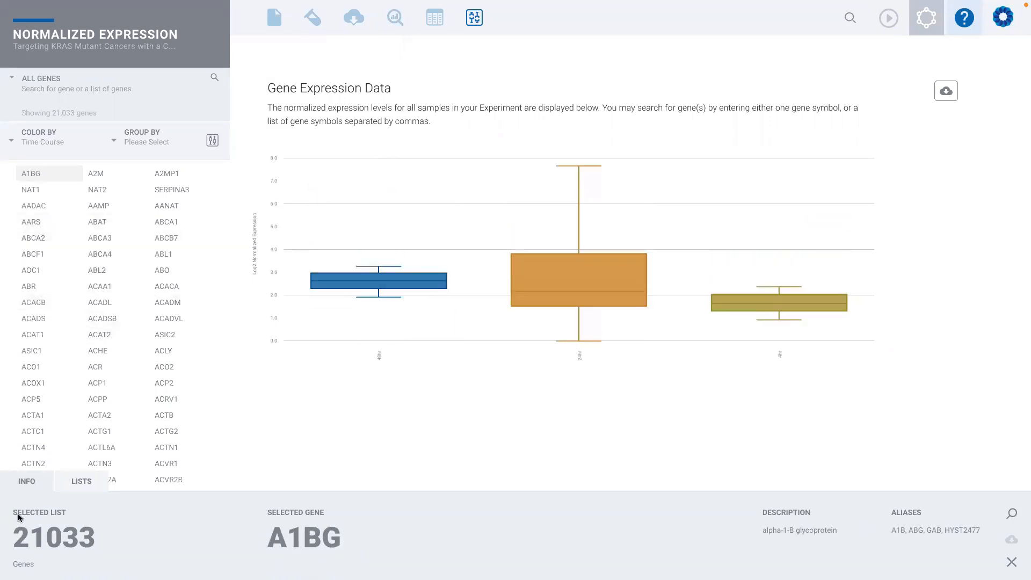
pyautogui.moveTo(20, 535); pyautogui.dragTo(88, 537)
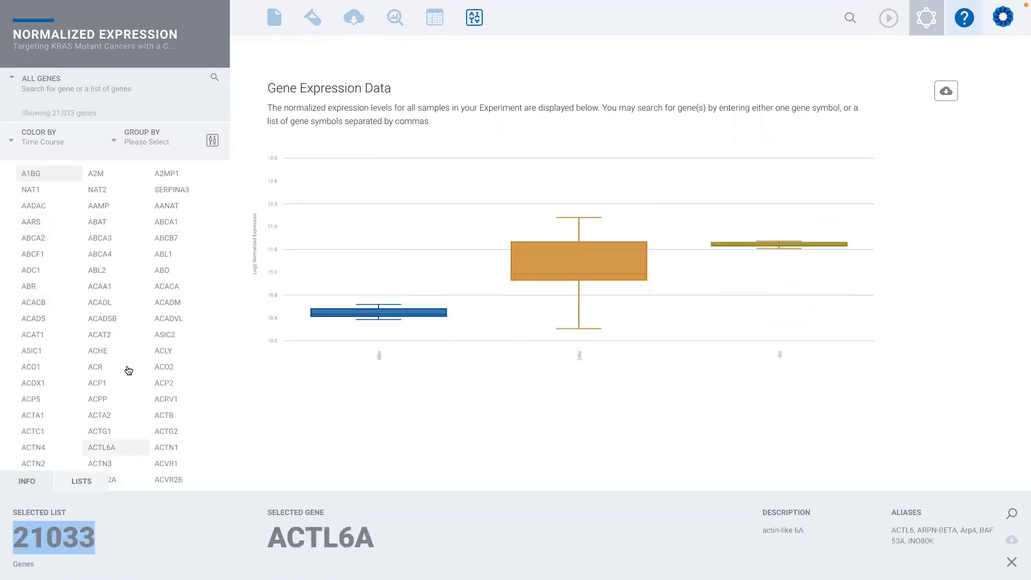
pyautogui.click(57, 225)
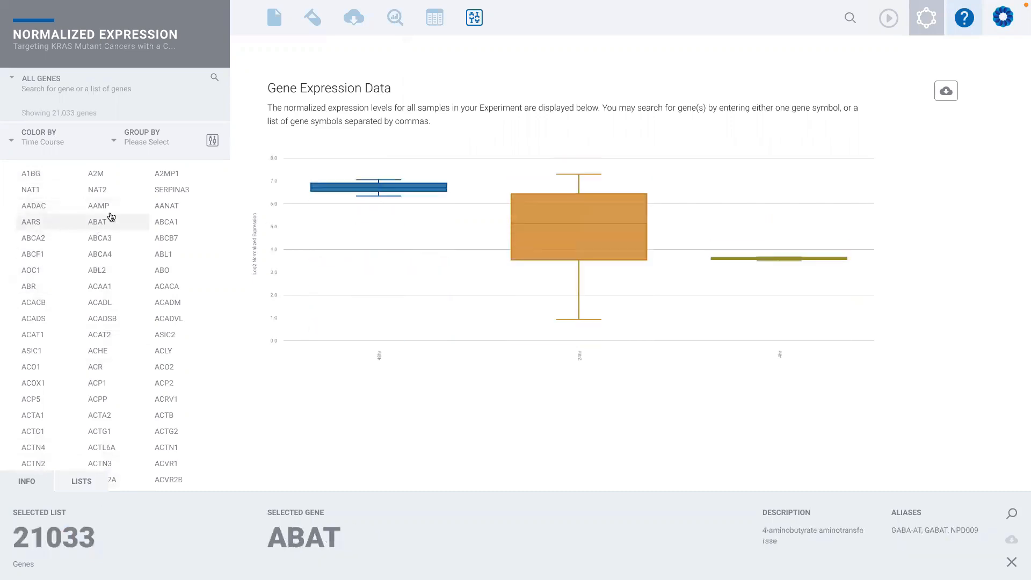
# - Filter the genes by the NanoString Immunology v2 list to view its expression heatmap
pyautogui.click(43, 78)
pyautogui.scroll(-5, 78, 131)
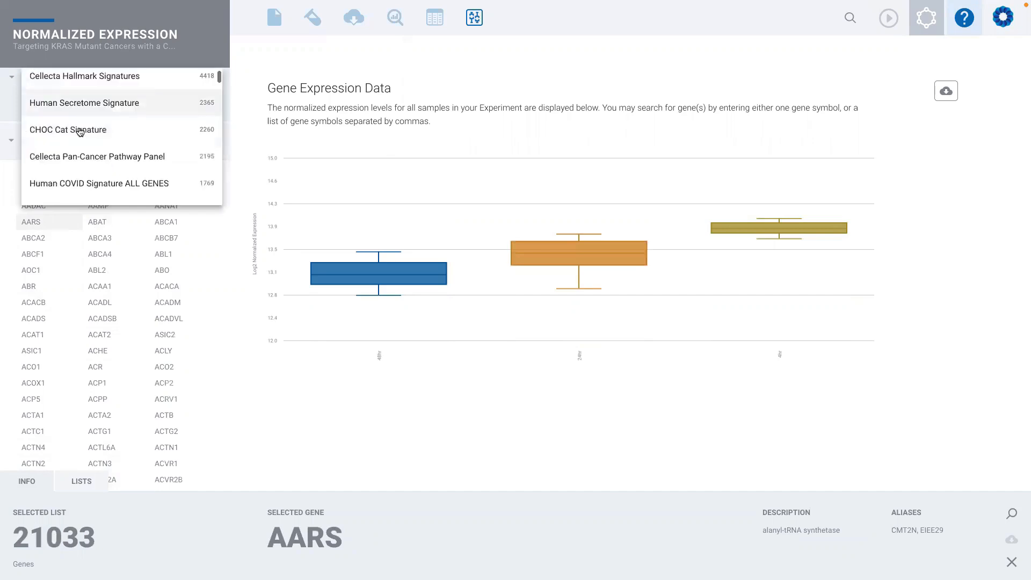
pyautogui.scroll(-3, 78, 131)
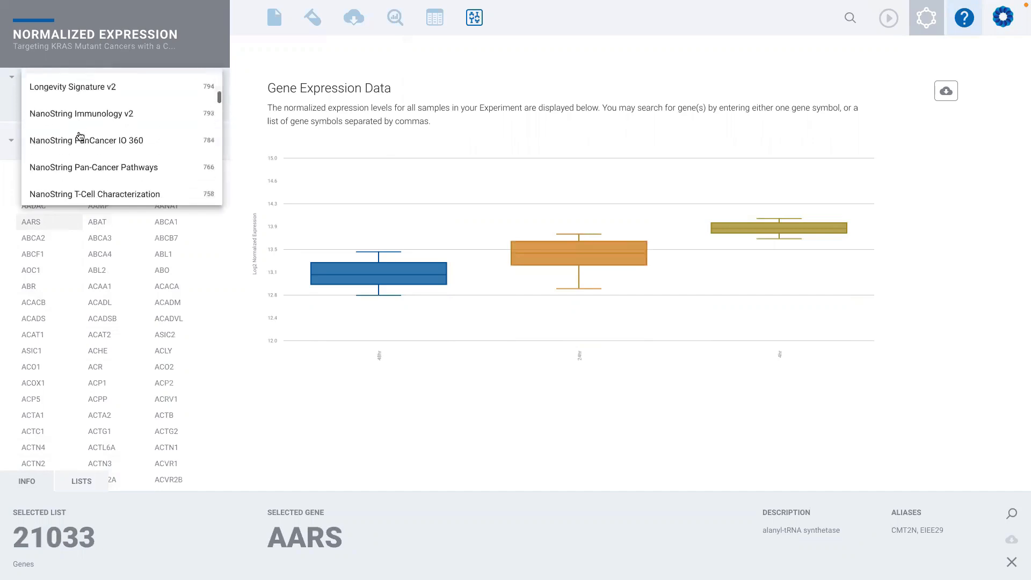
pyautogui.click(100, 135)
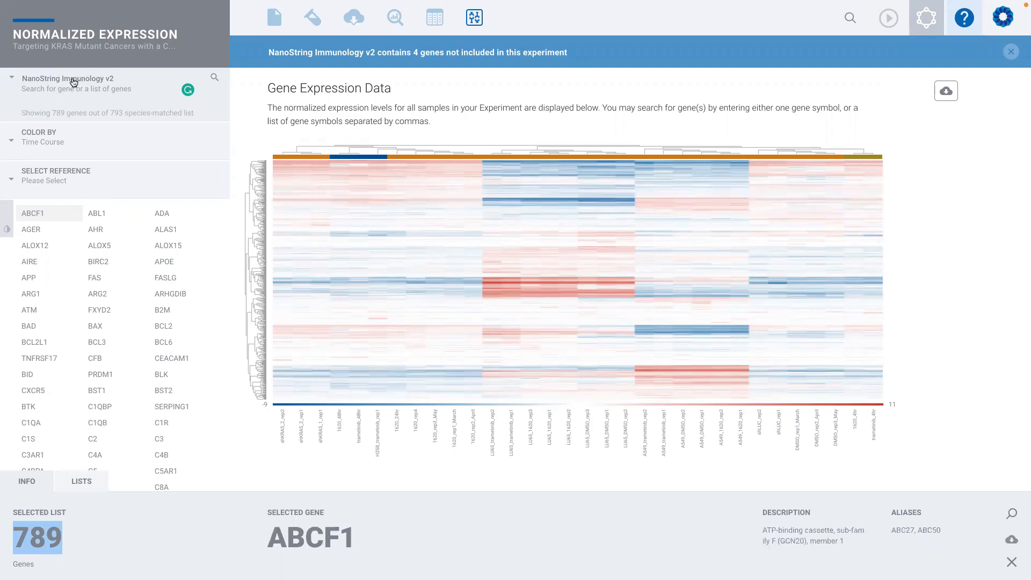
pyautogui.click(86, 36)
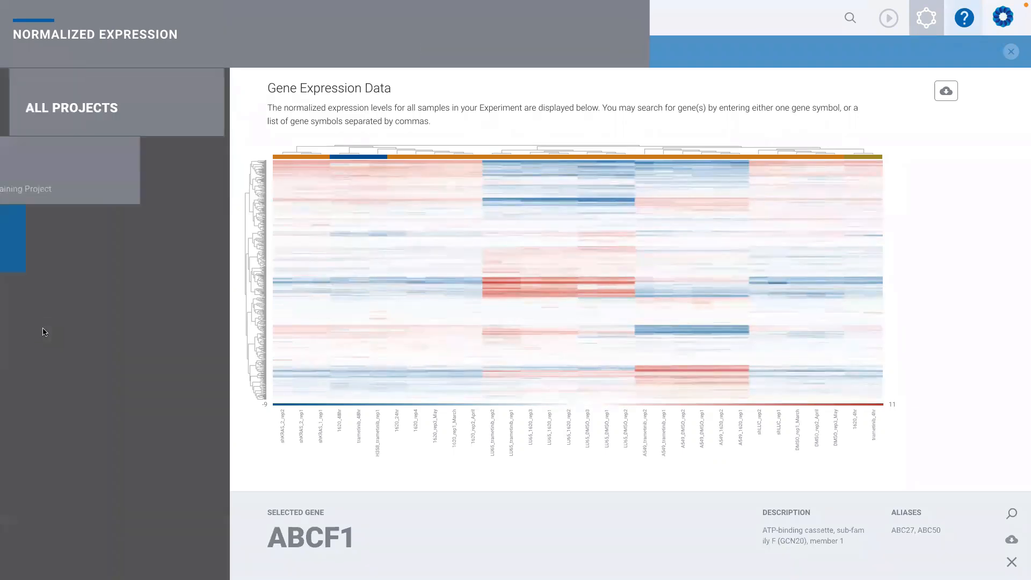
pyautogui.click(67, 35)
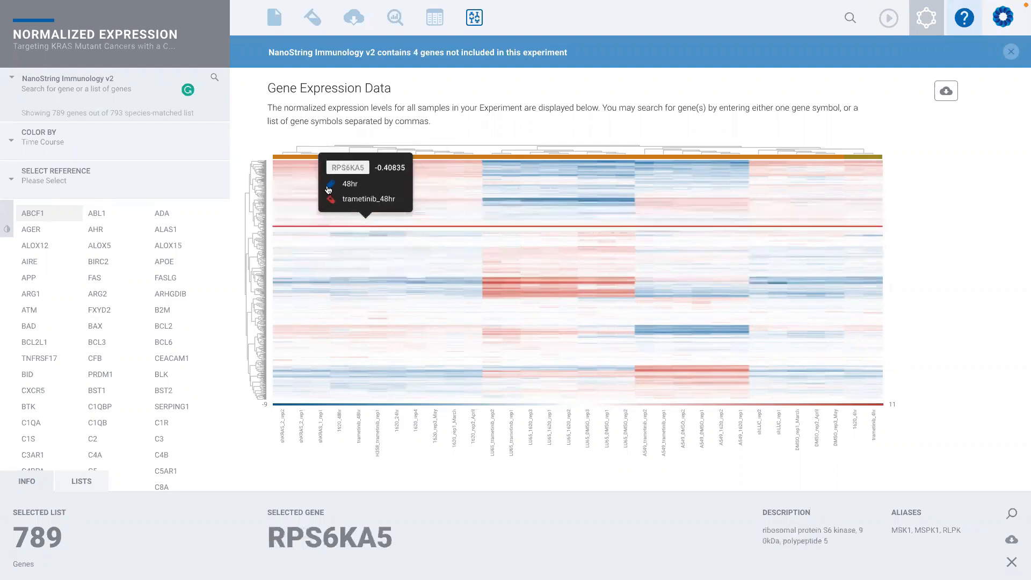
# - Return to all genes and plot A1BG, ABCA4, ACADL, ACADS, ACR, ACADVL and ABCB7 together in a heatmap
pyautogui.click(63, 81)
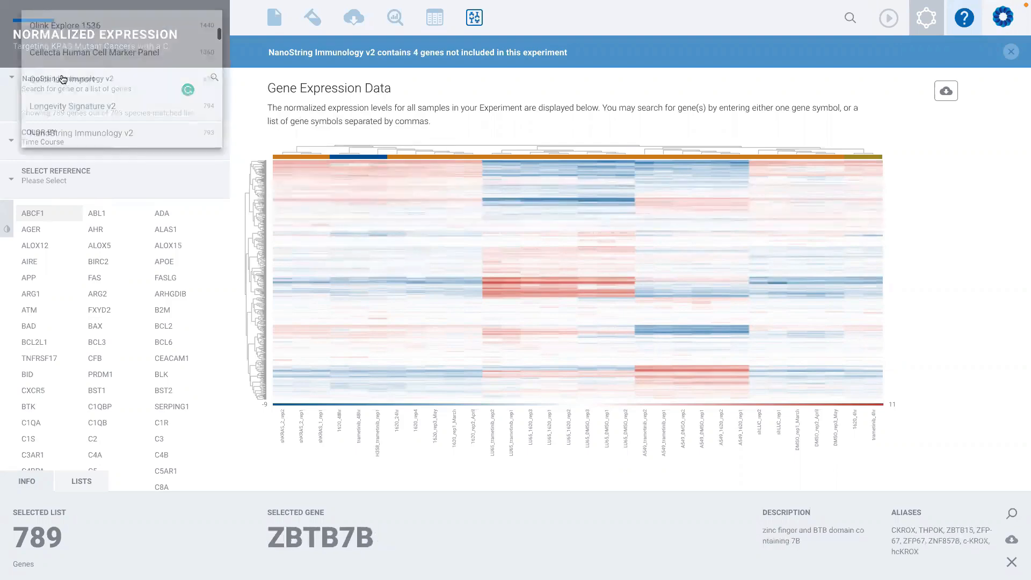
pyautogui.scroll(5, 62, 65)
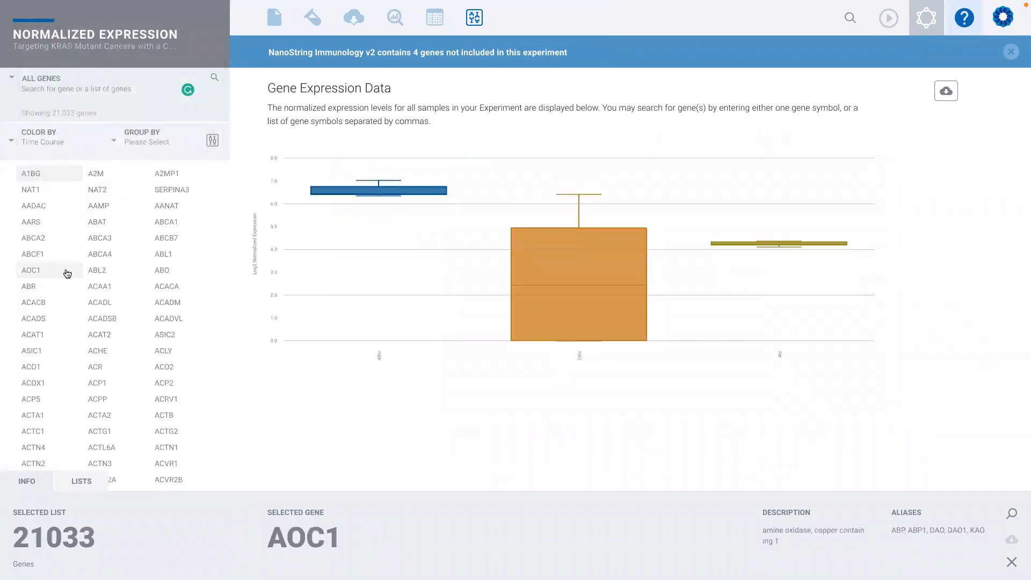
pyautogui.click(98, 258)
pyautogui.click(92, 344)
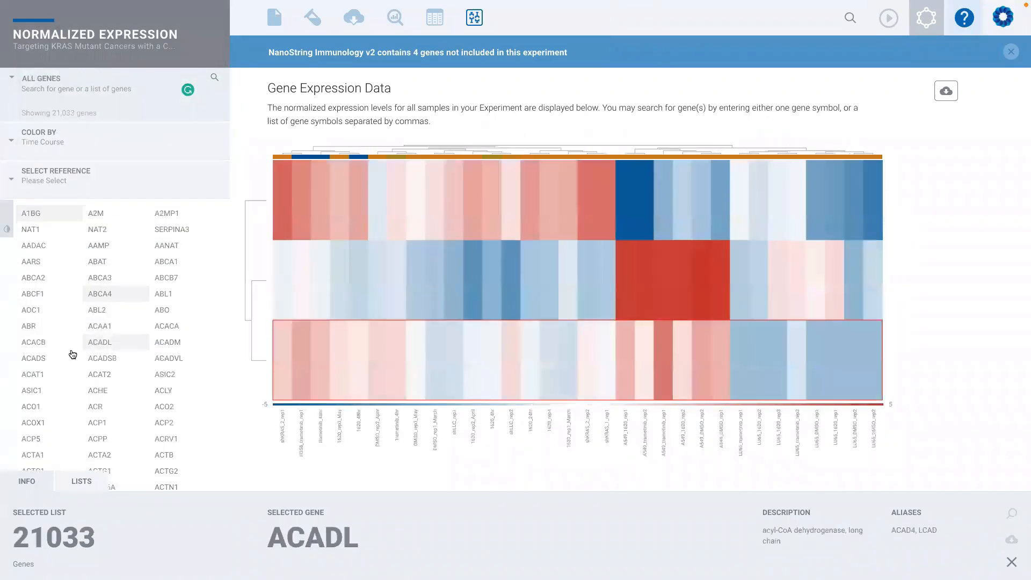
pyautogui.click(57, 363)
pyautogui.click(102, 407)
pyautogui.click(161, 358)
pyautogui.click(165, 278)
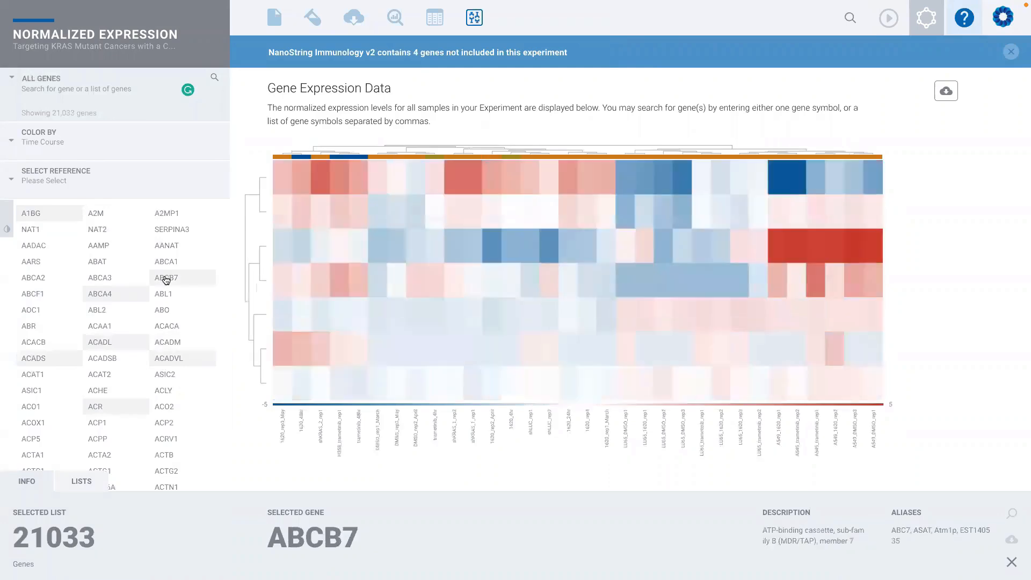
# - Add AARS, AAMP and AANAT to the genes in the heatmap and dismiss the missing-genes notice
pyautogui.click(43, 263)
pyautogui.click(37, 246)
pyautogui.click(102, 248)
pyautogui.click(173, 249)
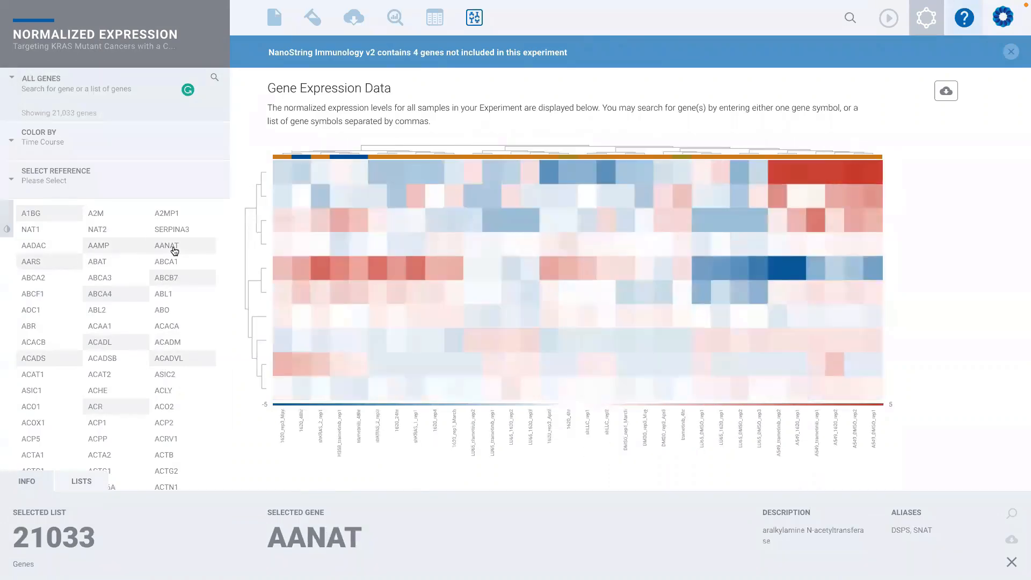
pyautogui.click(182, 278)
pyautogui.click(166, 341)
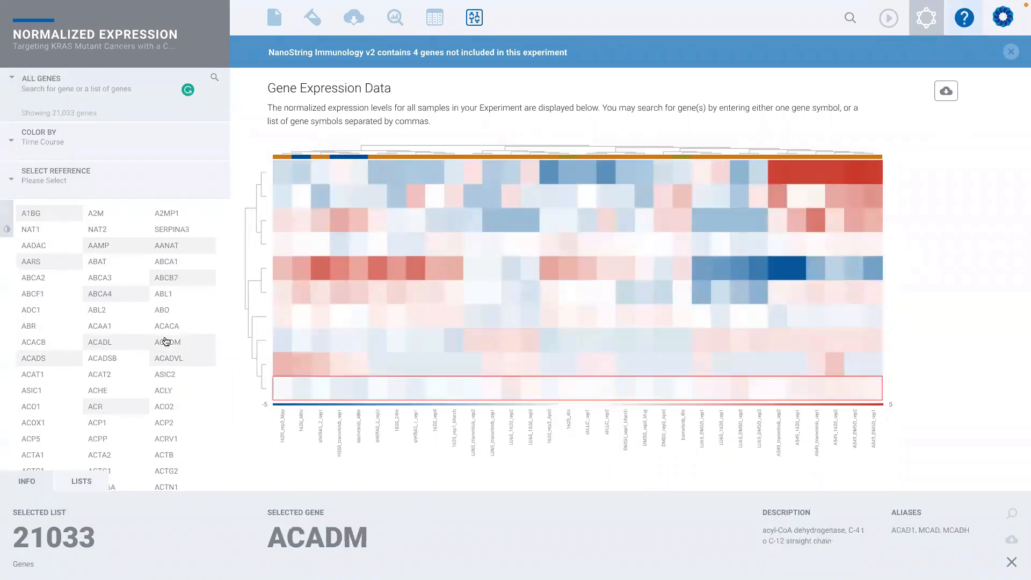
pyautogui.click(200, 356)
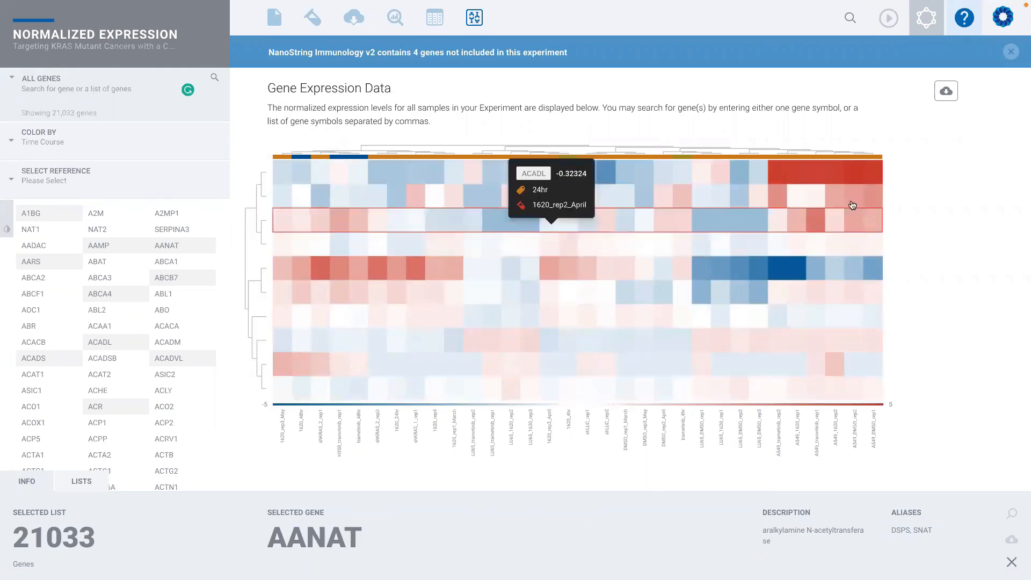
pyautogui.click(1010, 52)
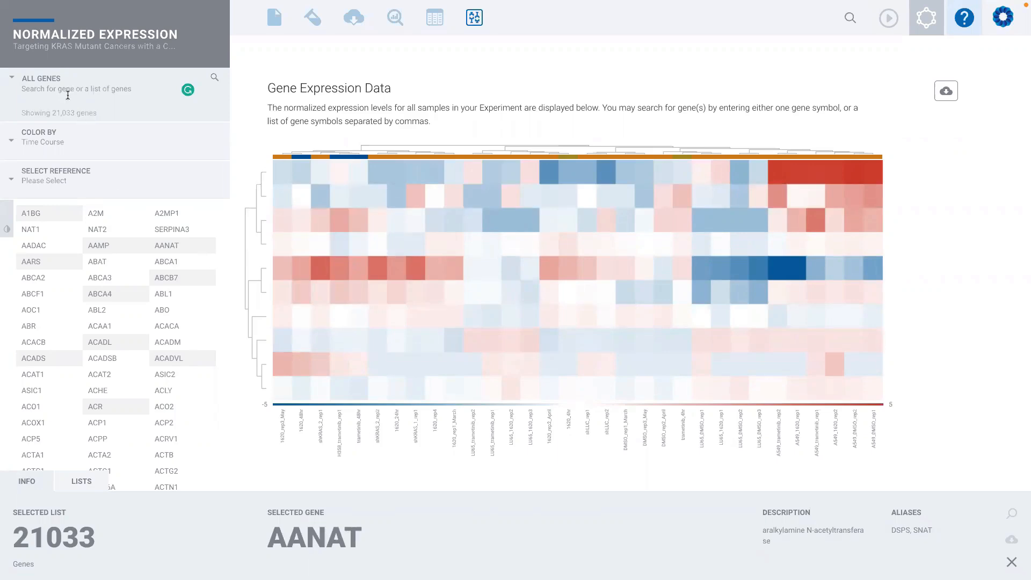
# - Switch the gene list from all genes to the NanoString Immunology v2 signature
pyautogui.click(44, 79)
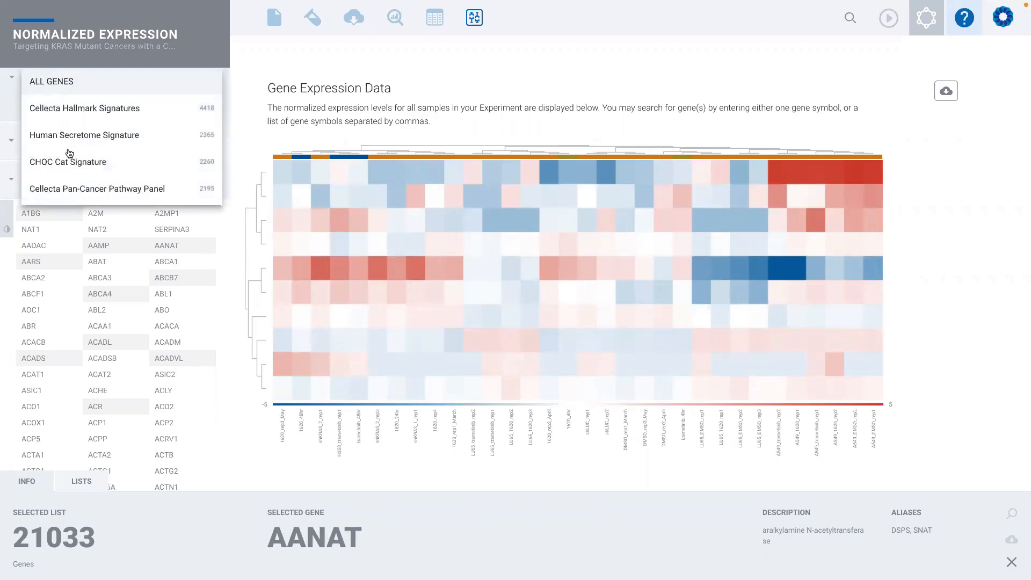
pyautogui.scroll(-10, 69, 153)
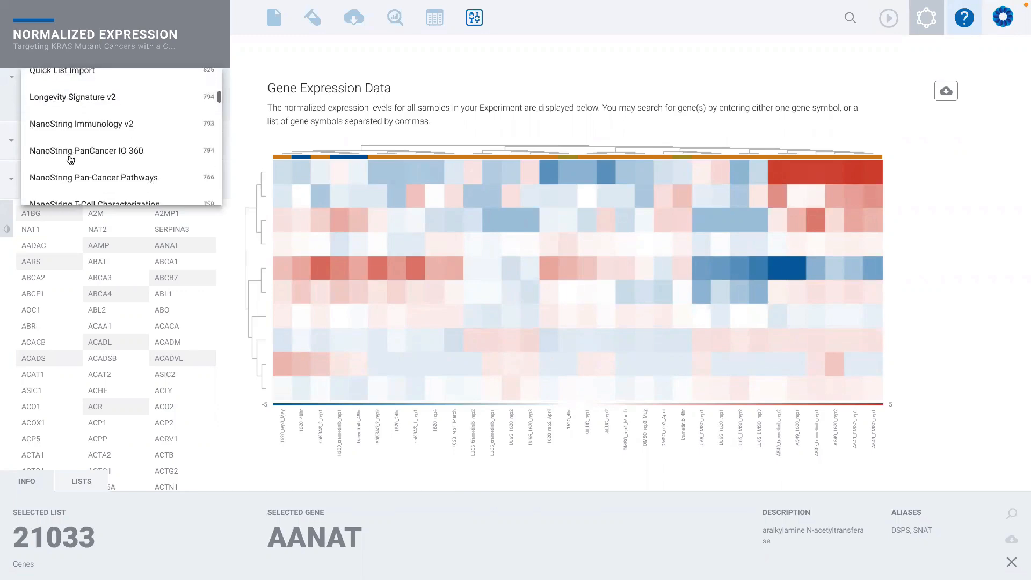
pyautogui.click(76, 122)
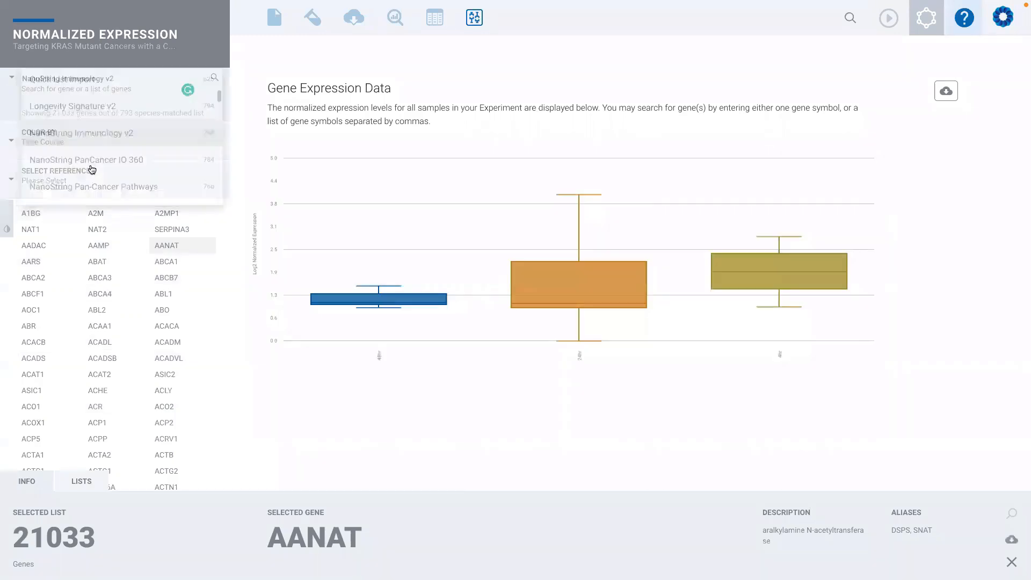
pyautogui.click(97, 262)
pyautogui.click(102, 244)
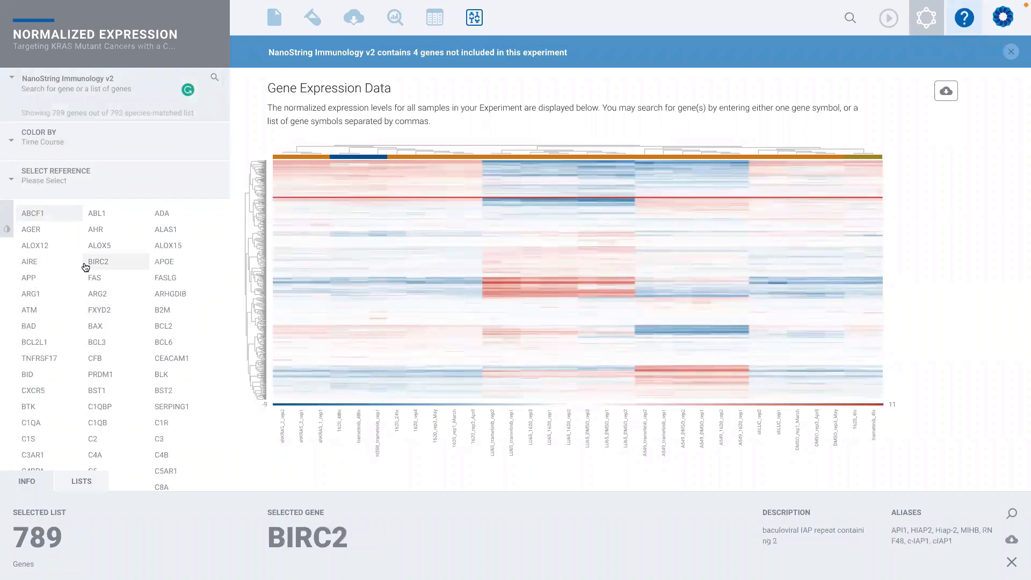
# - Color the heatmap's samples by Treatment
pyautogui.click(48, 143)
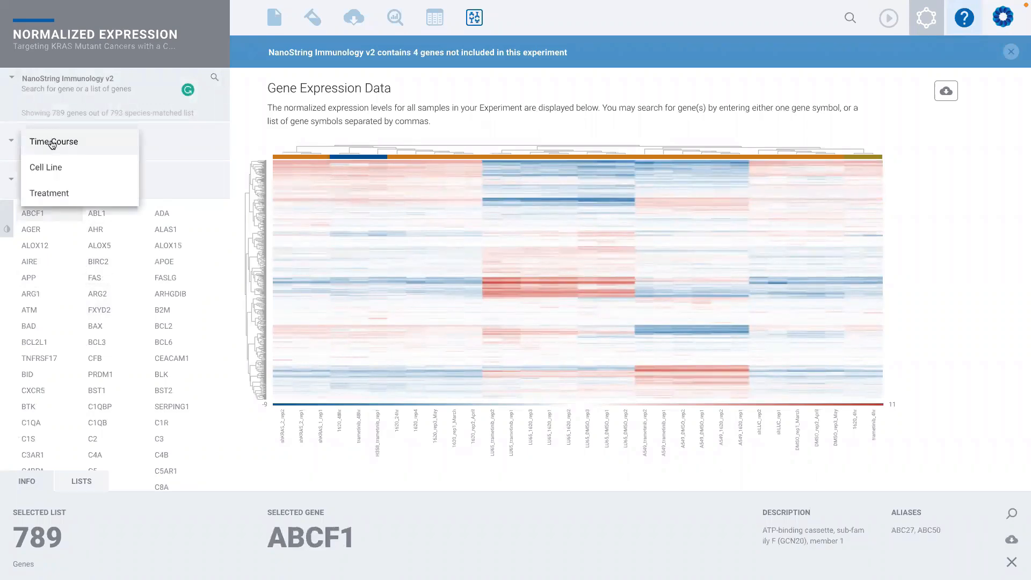
pyautogui.click(169, 138)
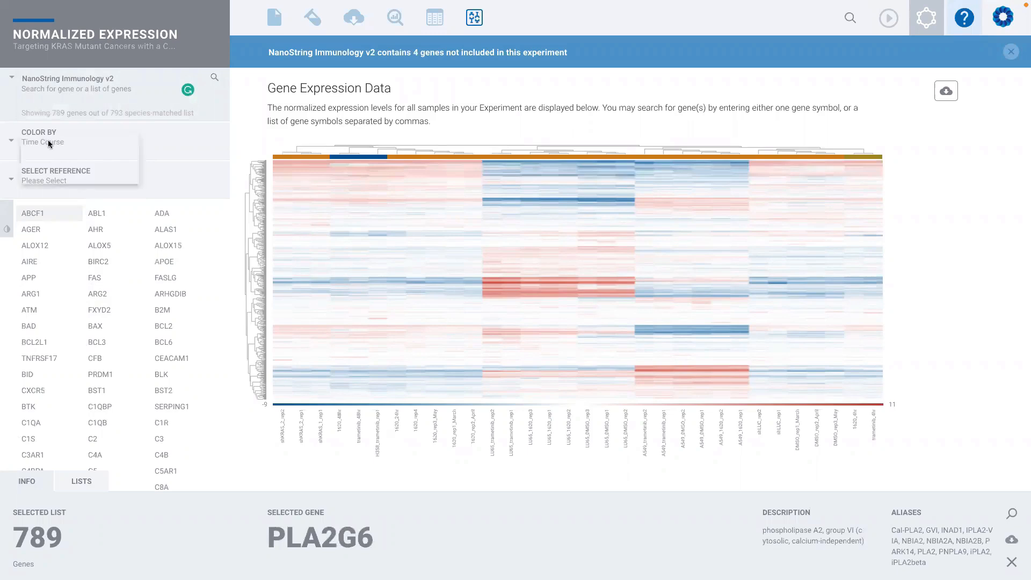
pyautogui.click(50, 196)
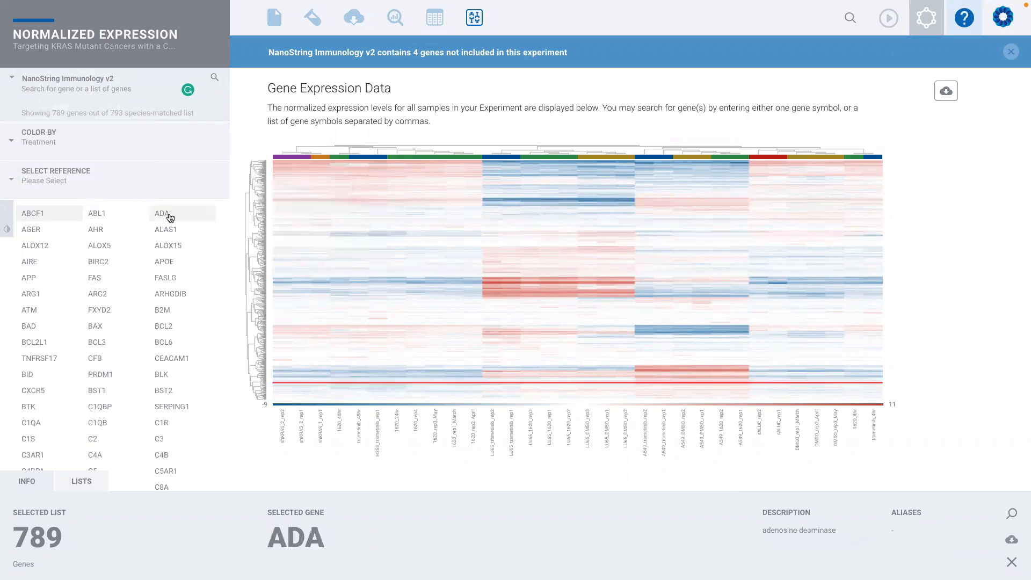
# - Normalize the heatmap to a Sample reference with DMSO_rep1_March as the reference value
pyautogui.click(46, 182)
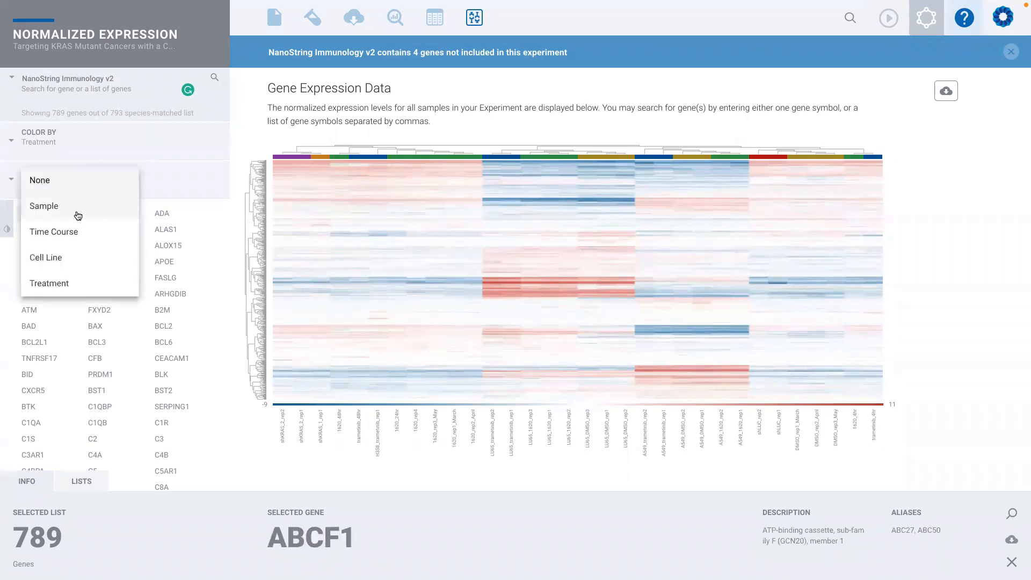
pyautogui.click(55, 211)
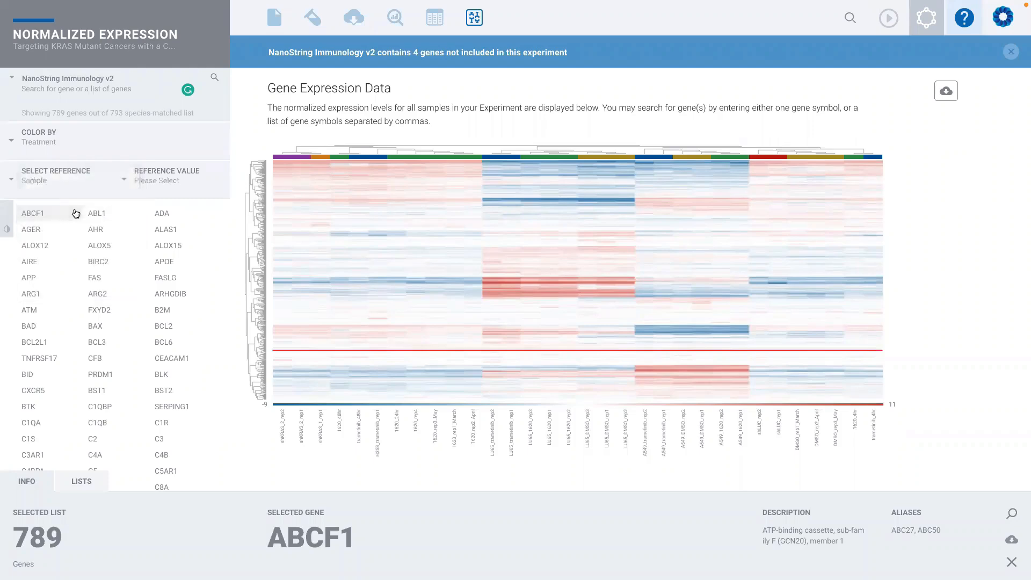
pyautogui.click(171, 184)
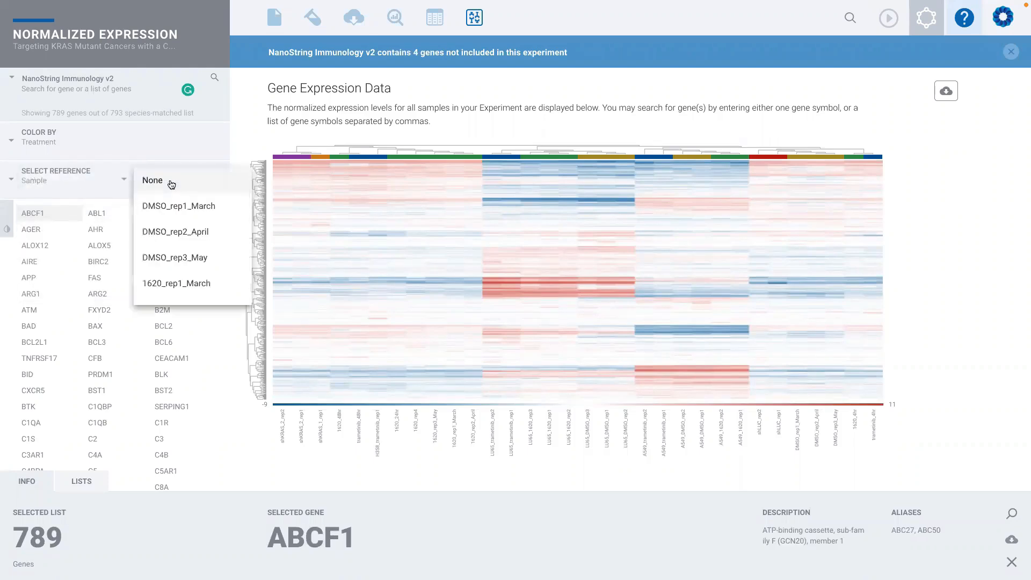
pyautogui.click(211, 207)
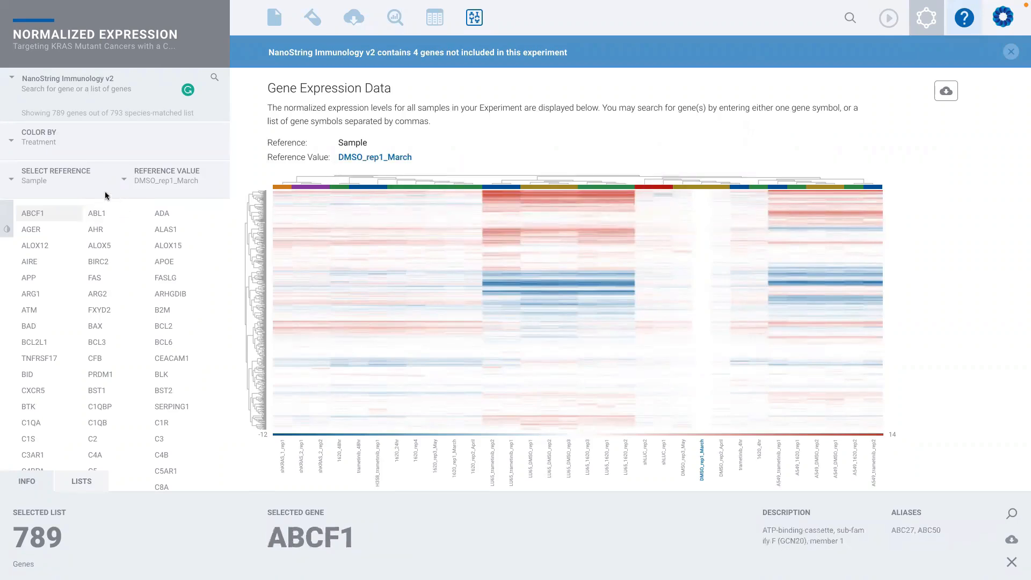
# - Change the heatmap's reference to Cell Line with NCI-H358 as the reference value
pyautogui.click(43, 185)
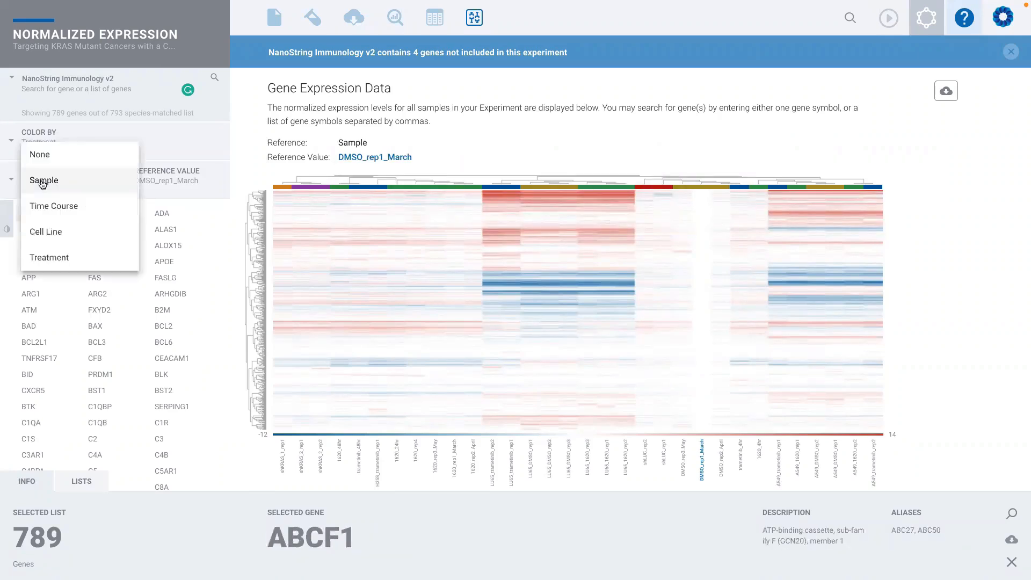
pyautogui.click(53, 232)
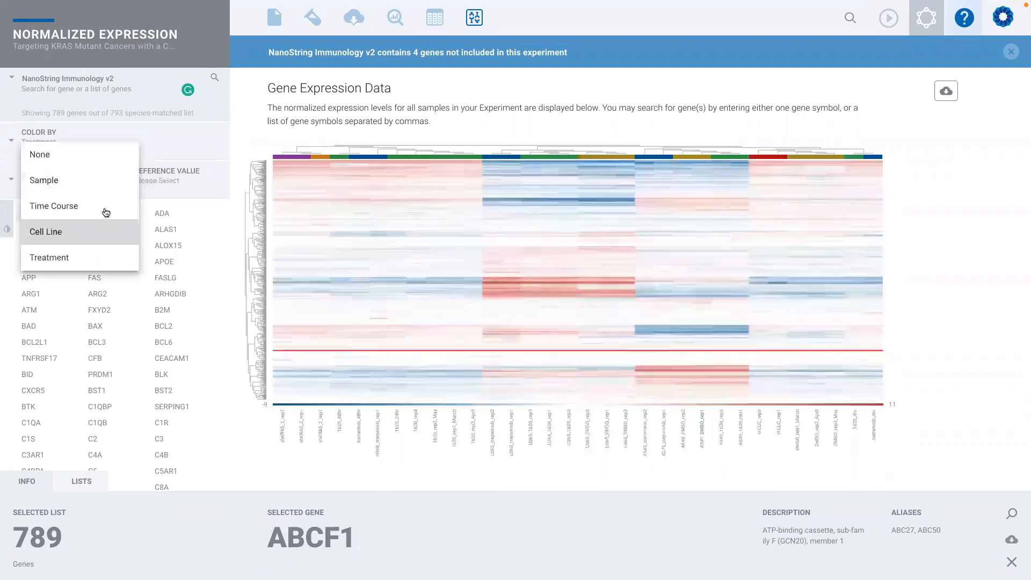
pyautogui.click(163, 182)
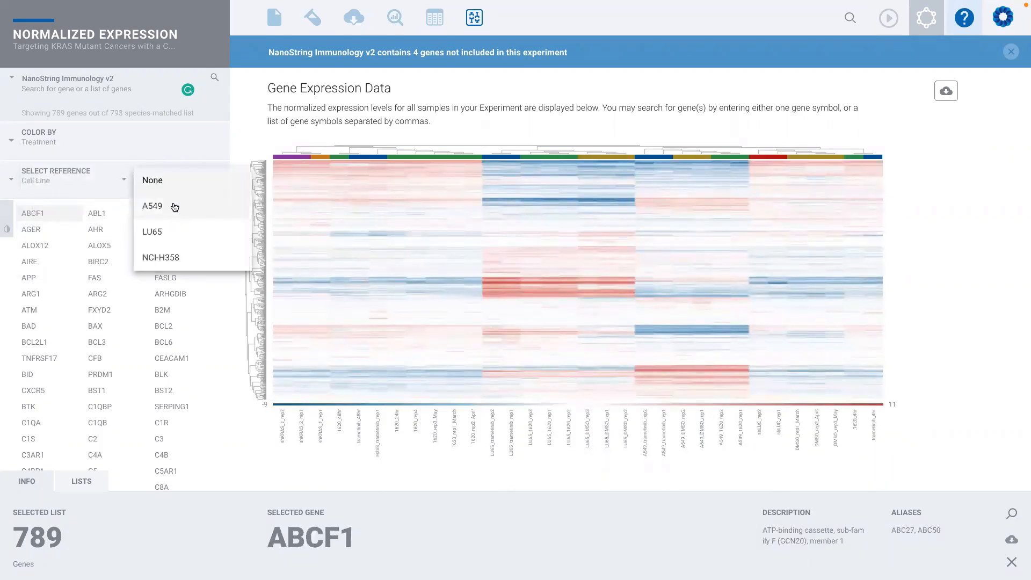
pyautogui.click(191, 260)
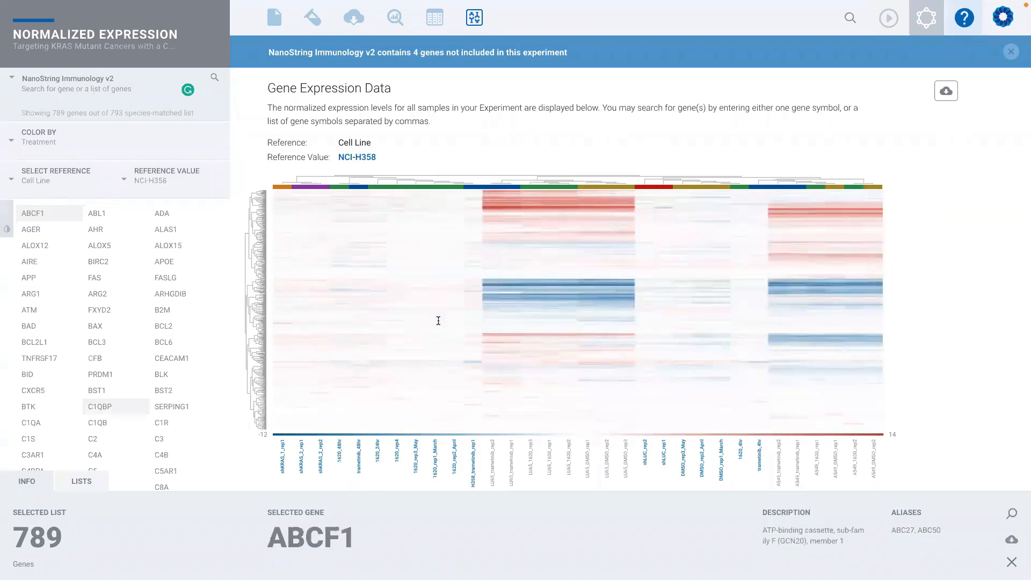
# - Set the heatmap's reference to Time Course with reference value 4hr, and color the samples by Time Course
pyautogui.click(39, 183)
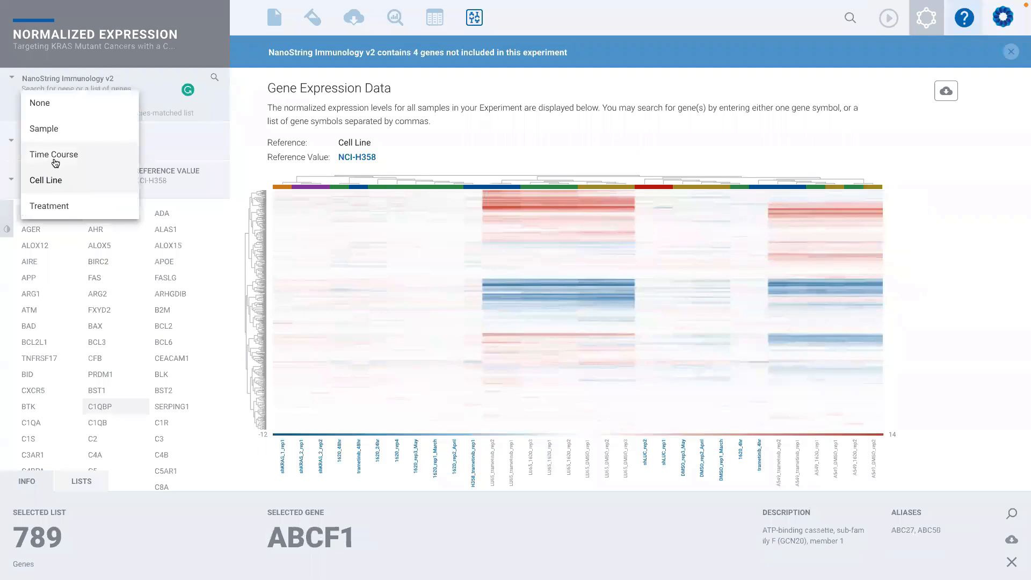
pyautogui.click(55, 158)
pyautogui.click(163, 186)
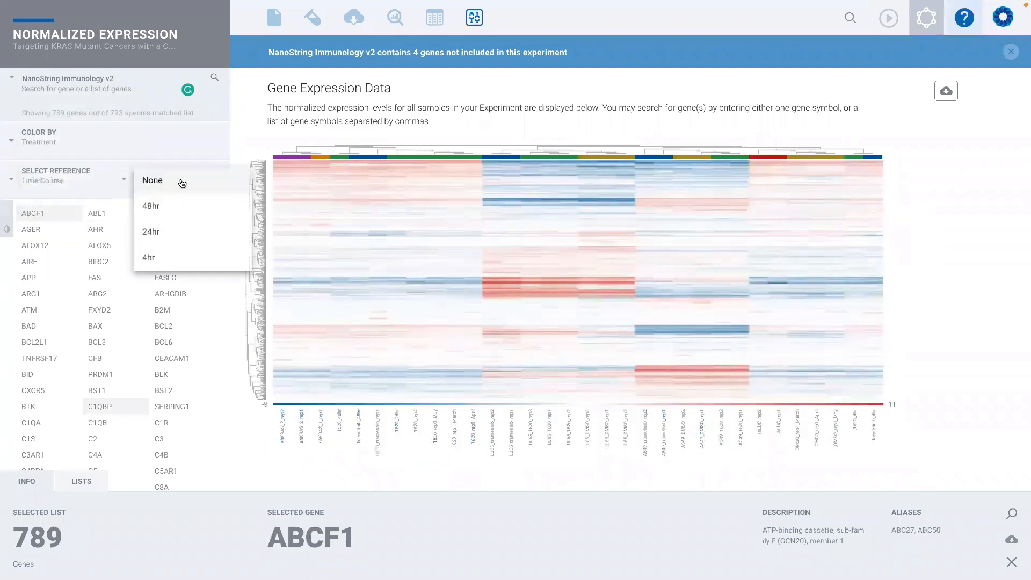
pyautogui.click(172, 256)
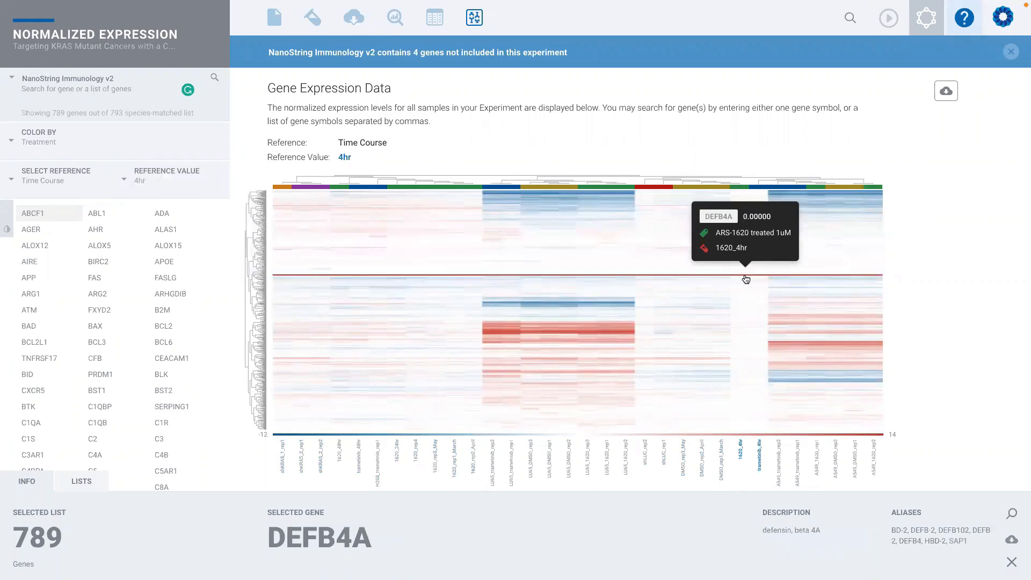
pyautogui.click(35, 143)
pyautogui.click(60, 93)
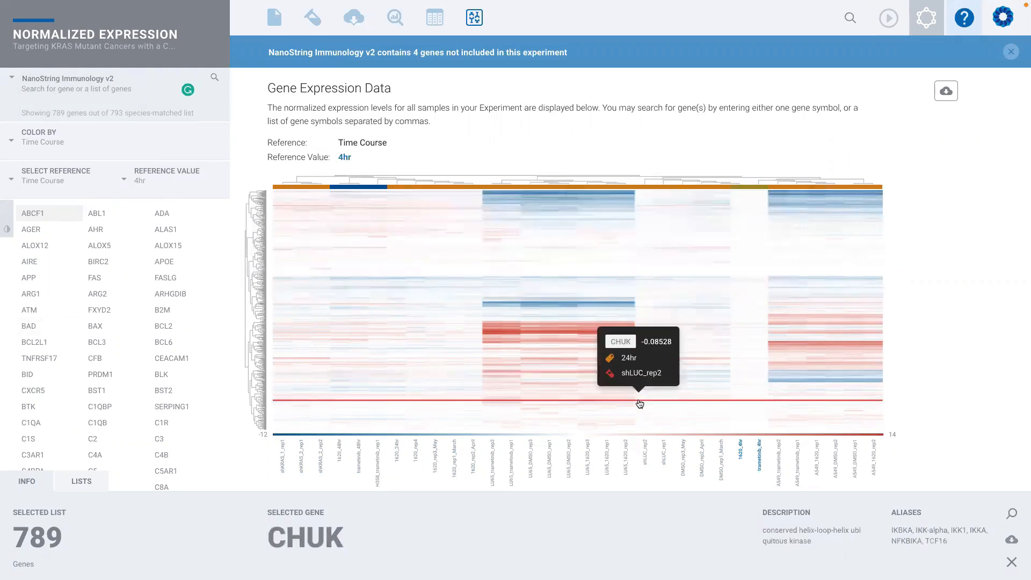
# - Switch the heatmap's gene list to Androgen Receptor Signature
pyautogui.click(63, 78)
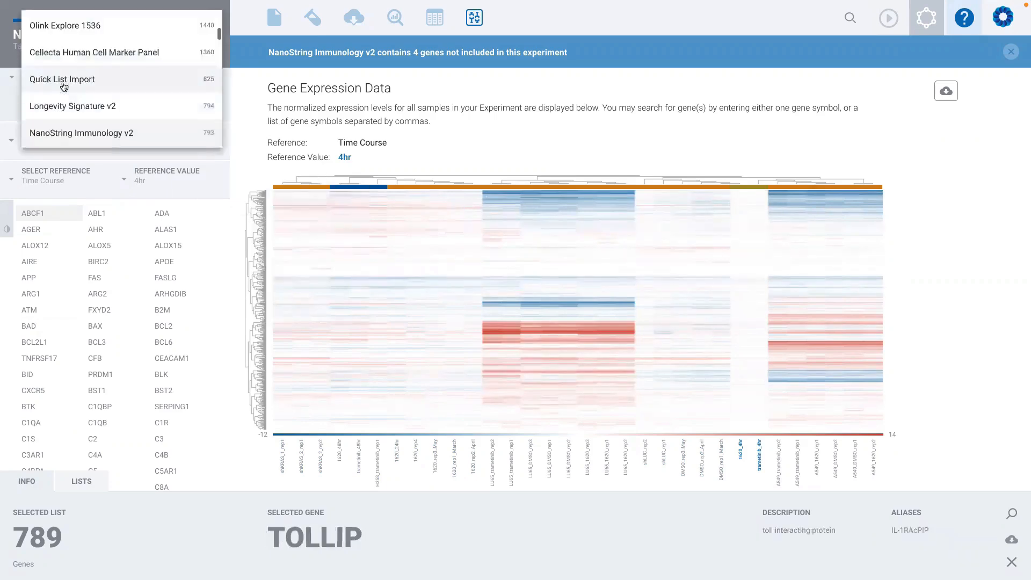
pyautogui.scroll(5, 63, 83)
pyautogui.click(54, 25)
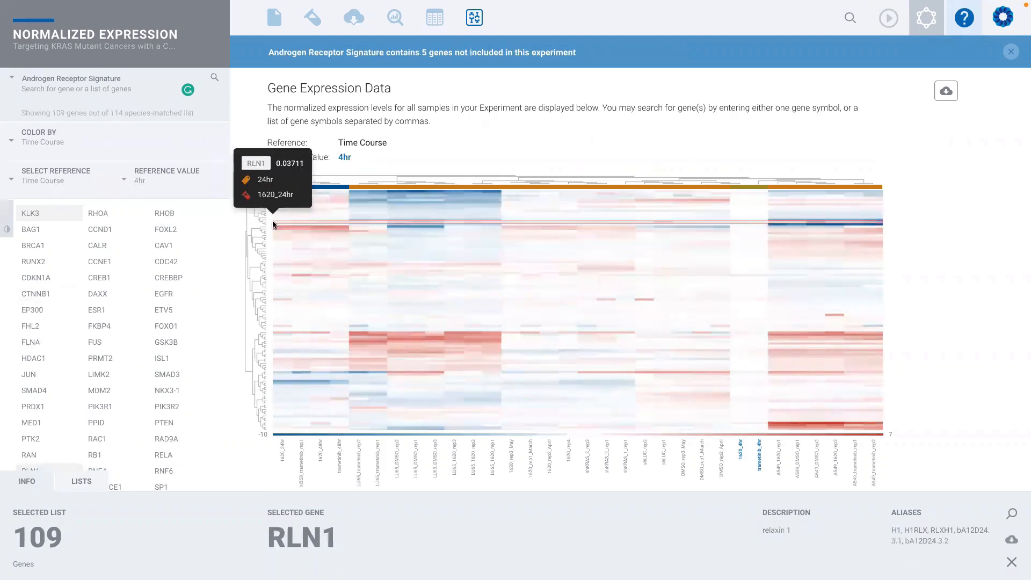
# - Set the heatmap's reference to Treatment with shRNA KRAS hairpin 1 as the reference value
pyautogui.click(40, 178)
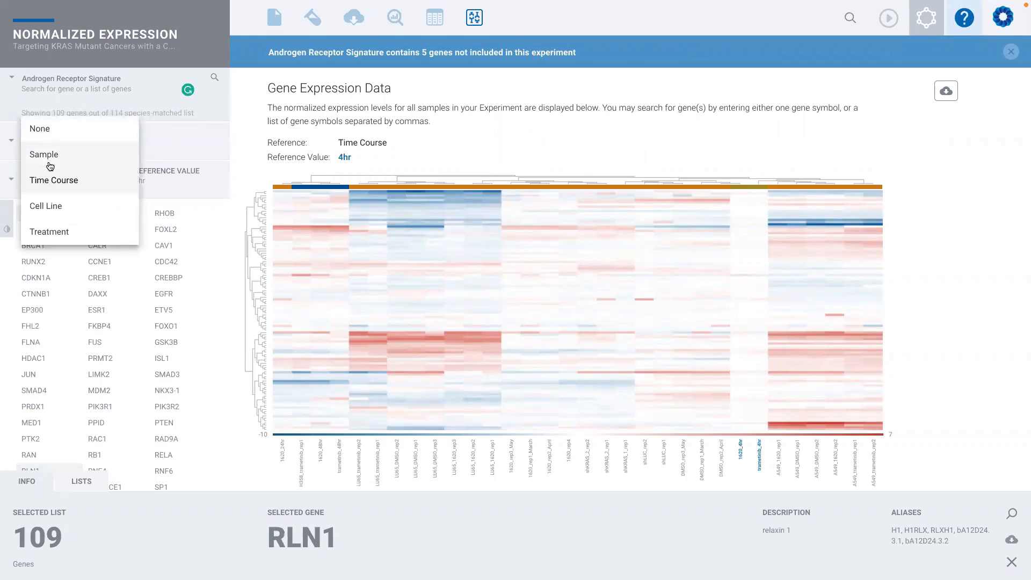
pyautogui.click(54, 232)
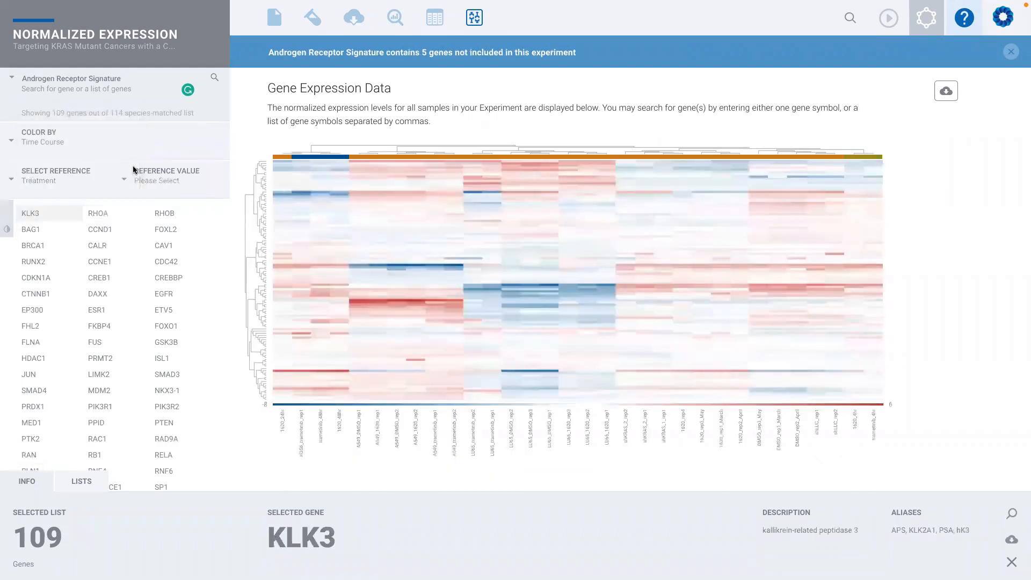
pyautogui.click(158, 185)
pyautogui.scroll(-1, 164, 264)
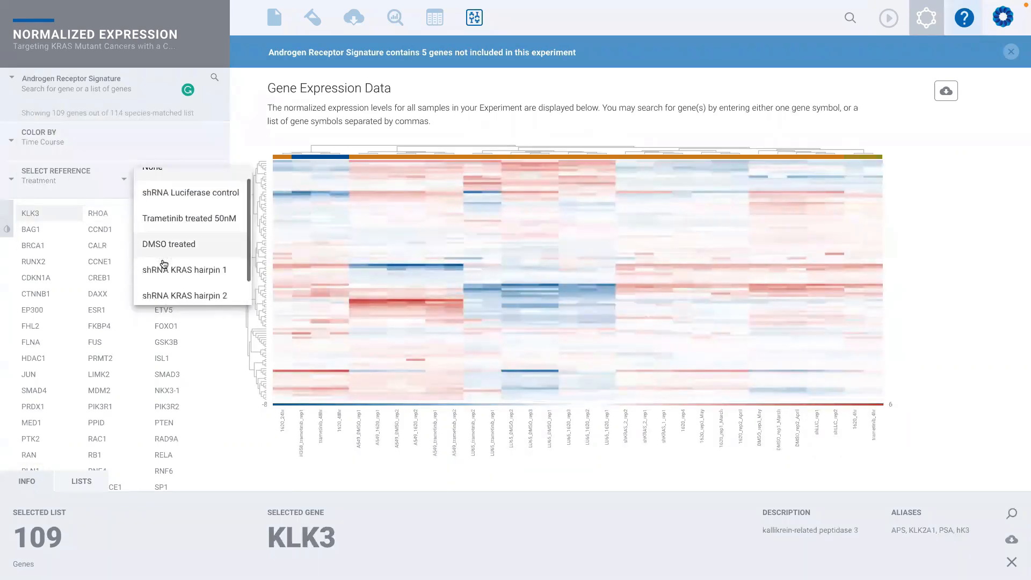
pyautogui.scroll(-2, 164, 264)
pyautogui.scroll(2, 164, 264)
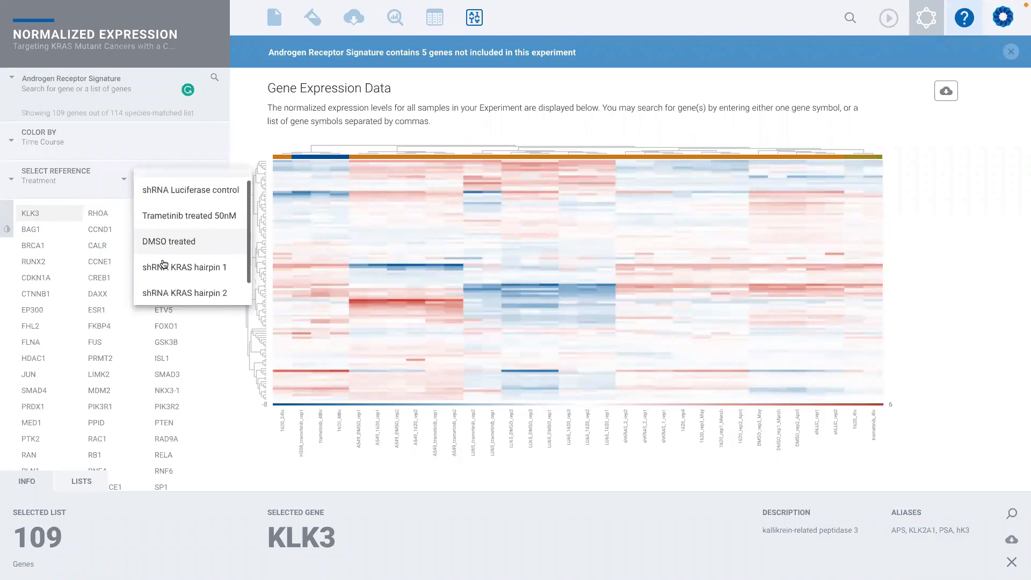
pyautogui.scroll(-1, 164, 264)
pyautogui.click(193, 257)
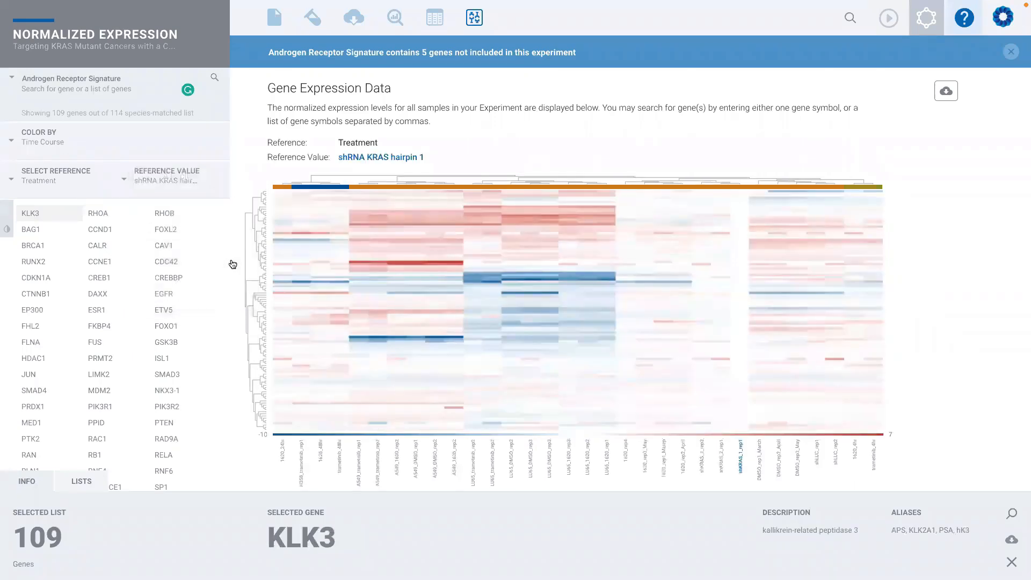
# - Switch the Treatment reference value to DMSO treated and back to shRNA KRAS hairpin 1
pyautogui.click(166, 181)
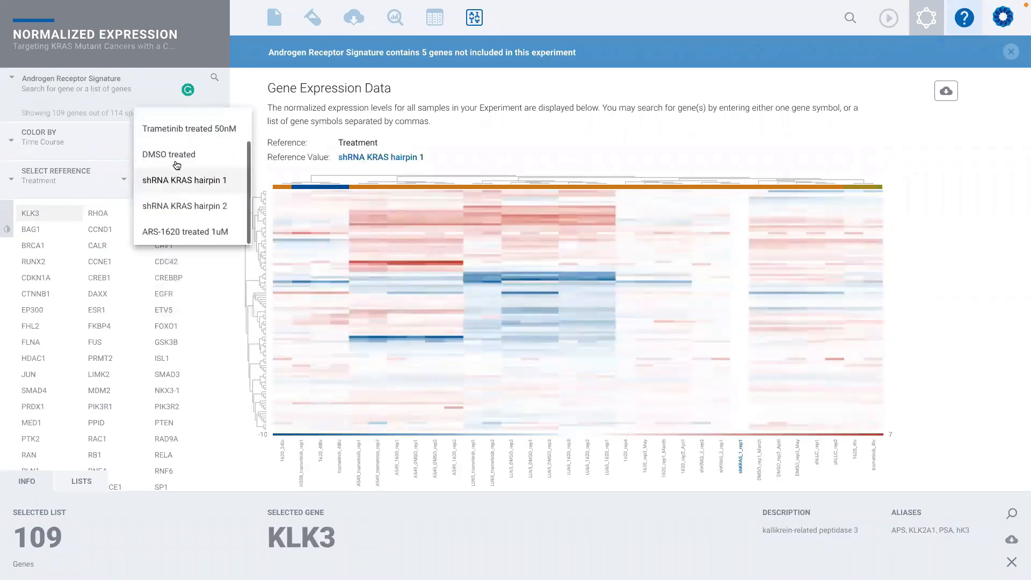
pyautogui.click(146, 89)
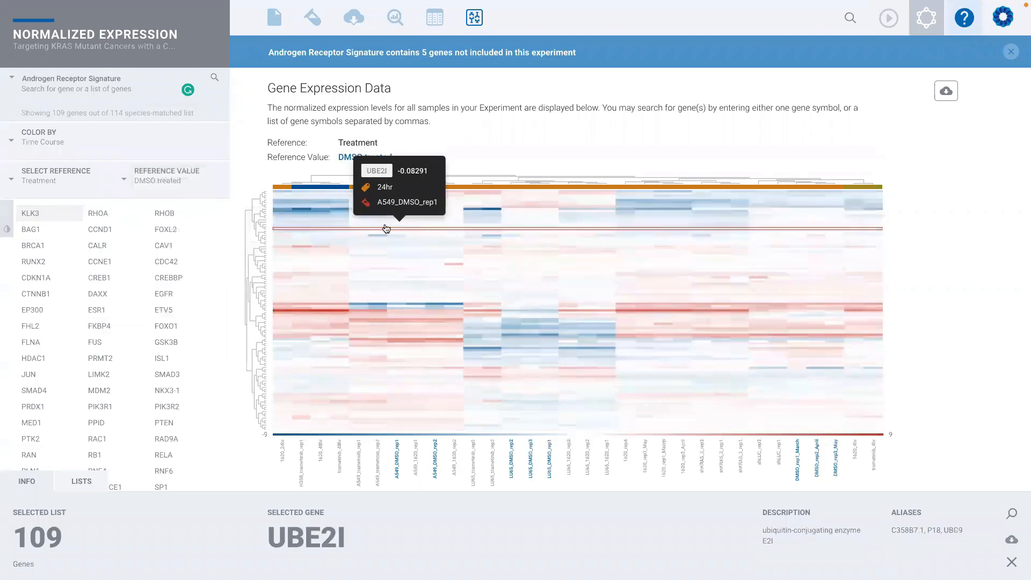
pyautogui.click(155, 181)
pyautogui.click(192, 213)
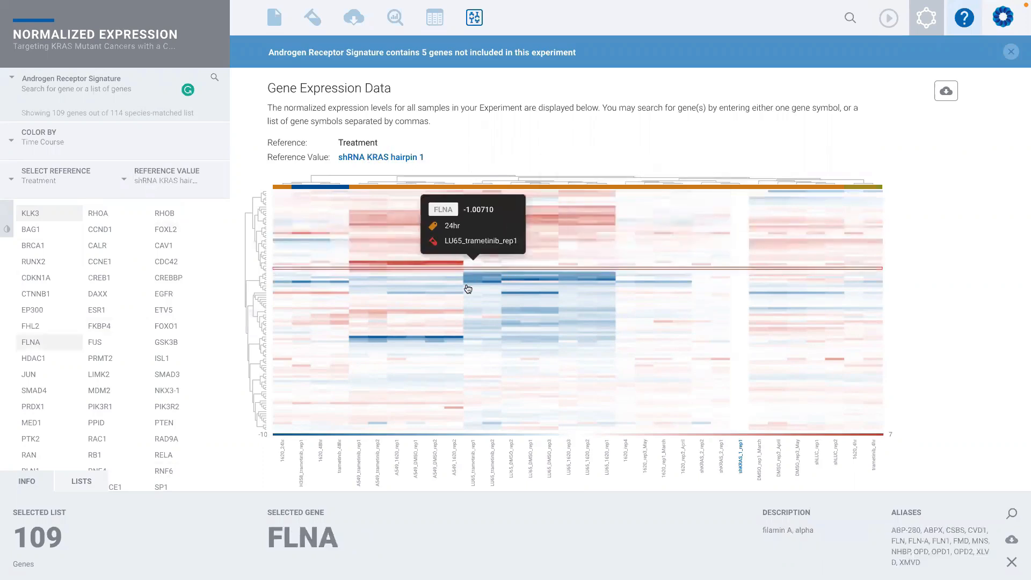
# - Change the heatmap's gene list to NanoString Immunology v2
pyautogui.click(69, 78)
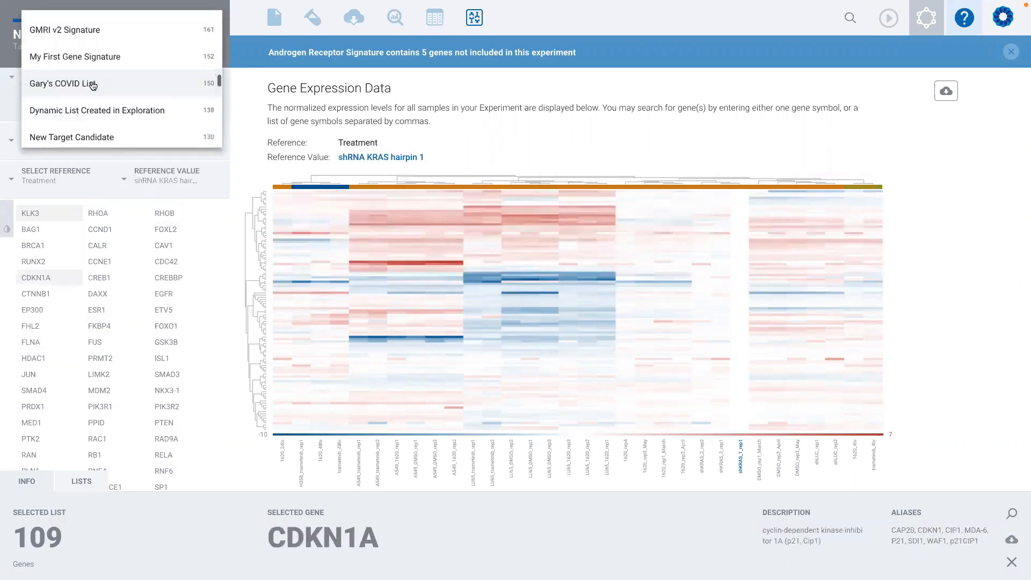
pyautogui.scroll(10, 90, 83)
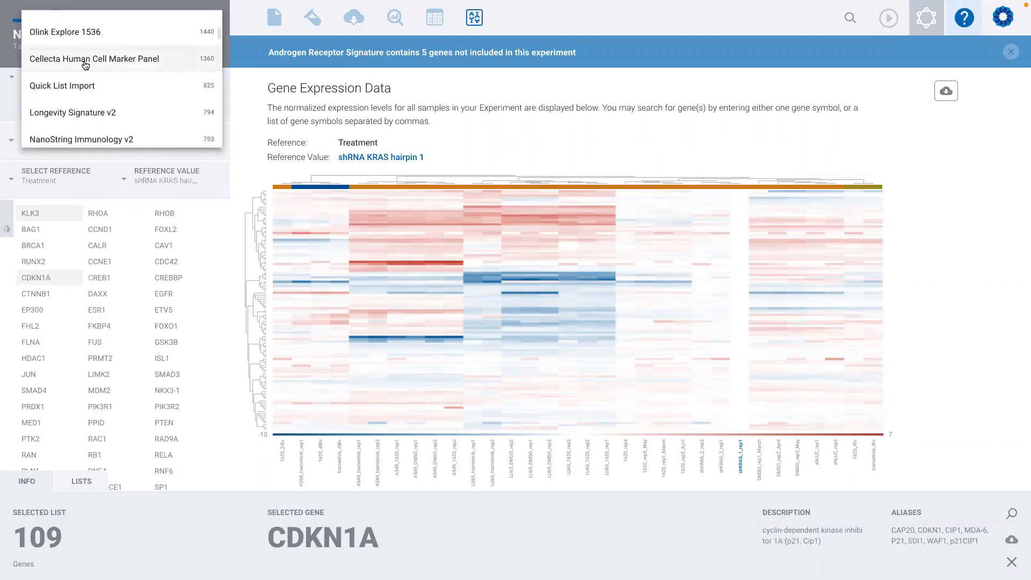
pyautogui.scroll(-1, 86, 69)
pyautogui.click(107, 120)
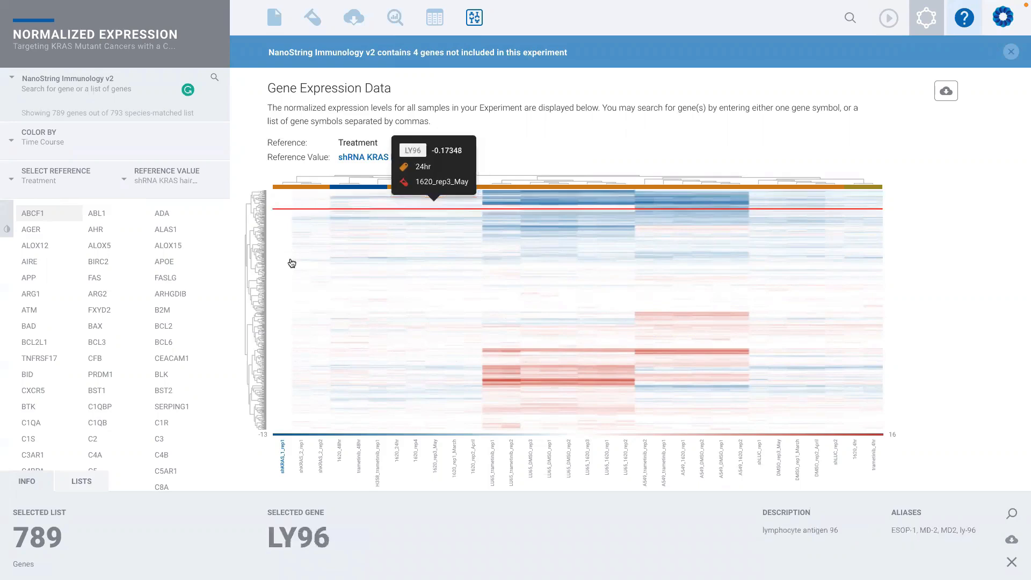
# - Plot the expression of the single gene BCL2L1 and group its samples by Cell Line
pyautogui.click(40, 344)
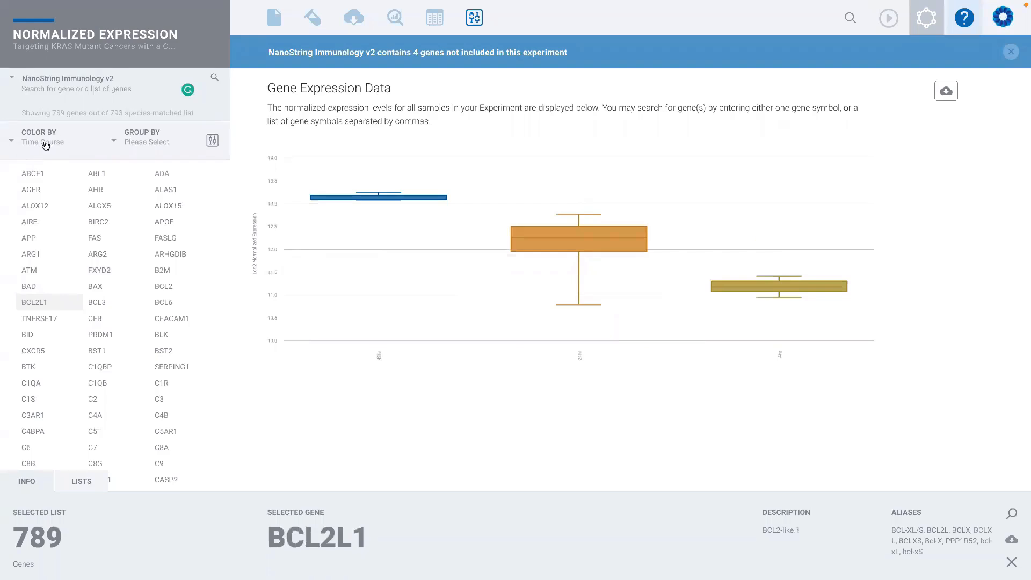
pyautogui.click(144, 145)
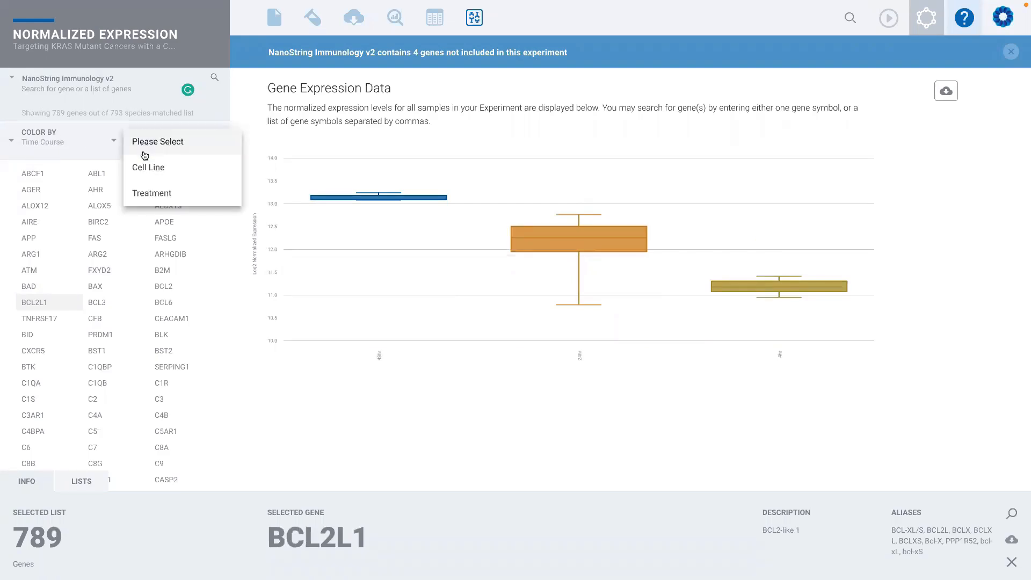
pyautogui.click(151, 167)
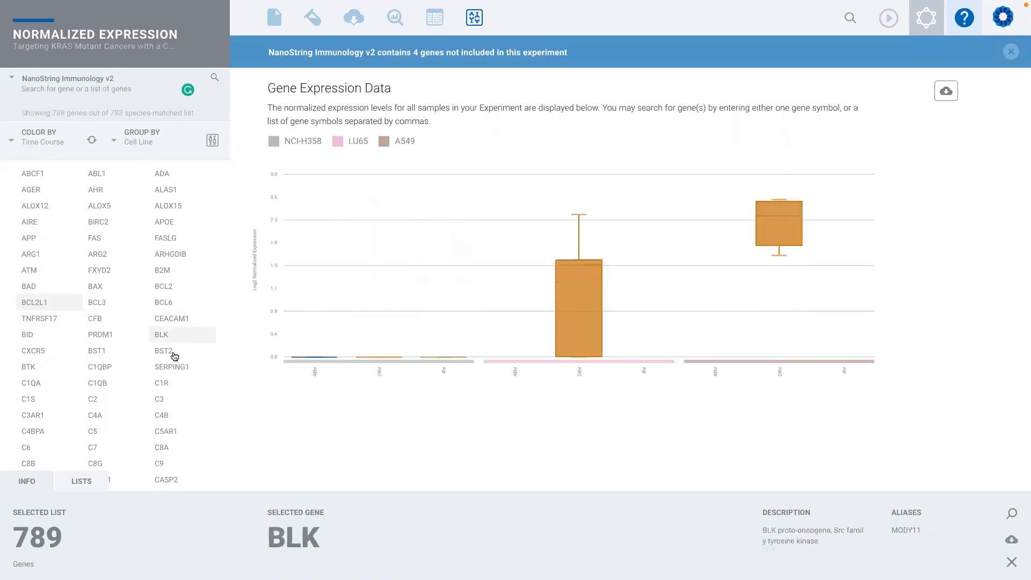
# - Color the BCL2L1 plot by Treatment and swap its coloring and grouping attributes
pyautogui.scroll(-2, 171, 395)
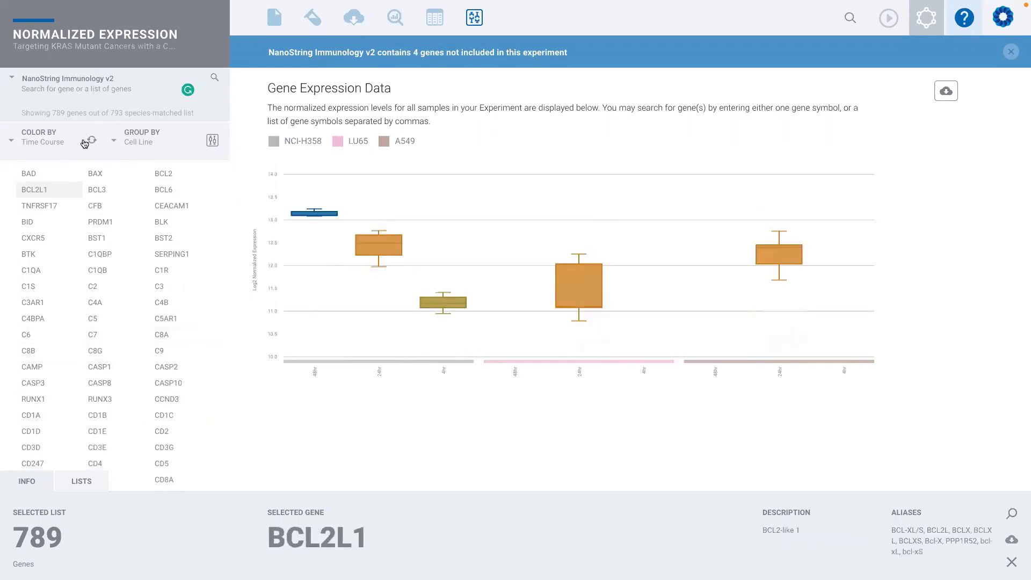
pyautogui.click(55, 144)
pyautogui.click(48, 167)
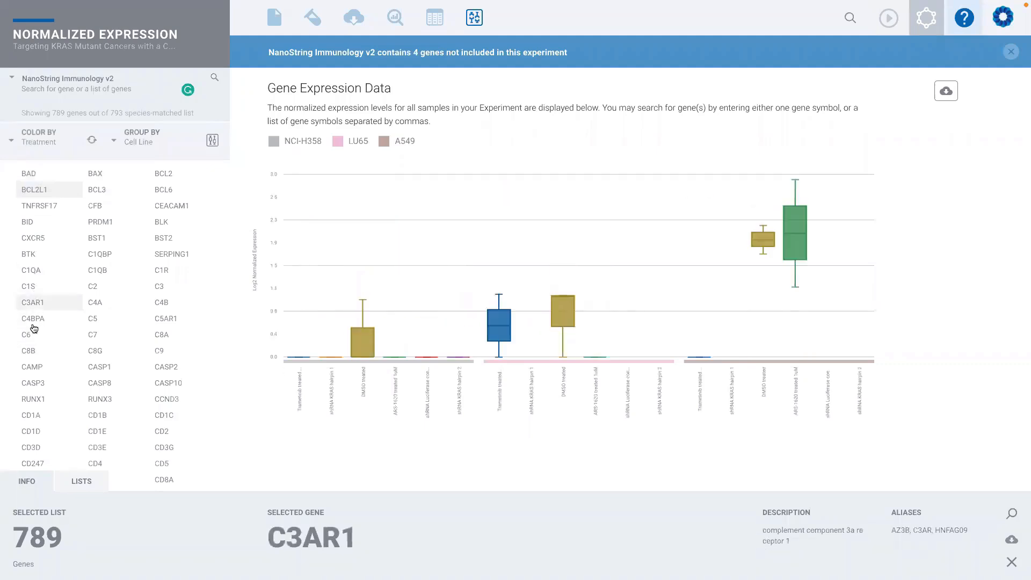
pyautogui.click(92, 141)
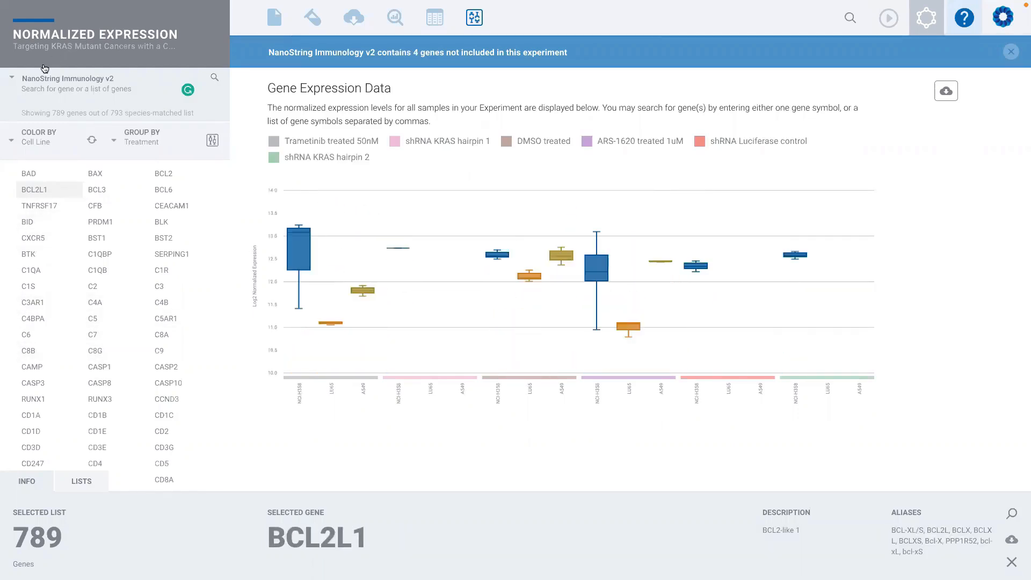
# - Replace the NanoString Immunology v2 gene list with ALL GENES
pyautogui.click(35, 79)
pyautogui.scroll(5, 86, 65)
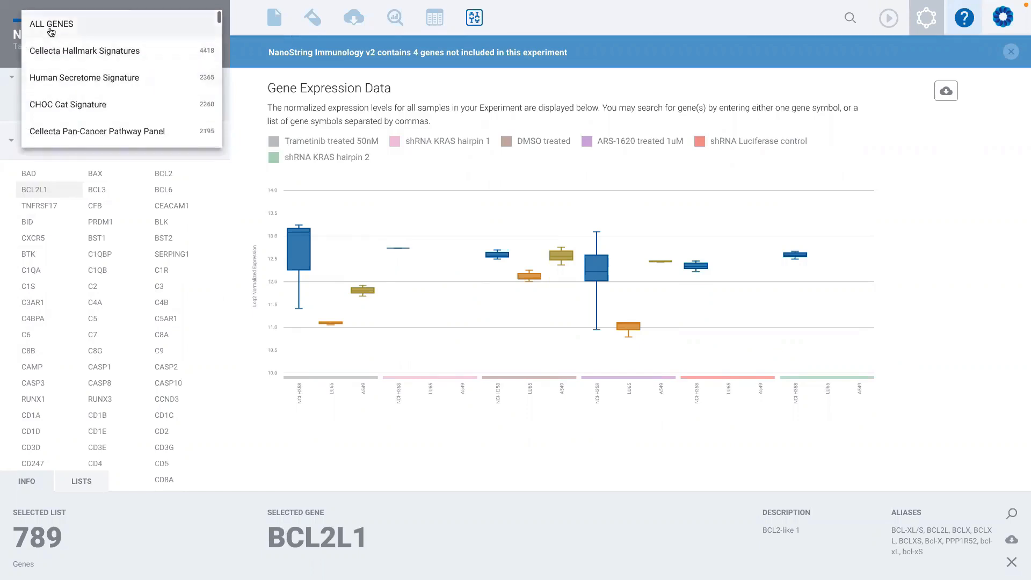
pyautogui.click(51, 25)
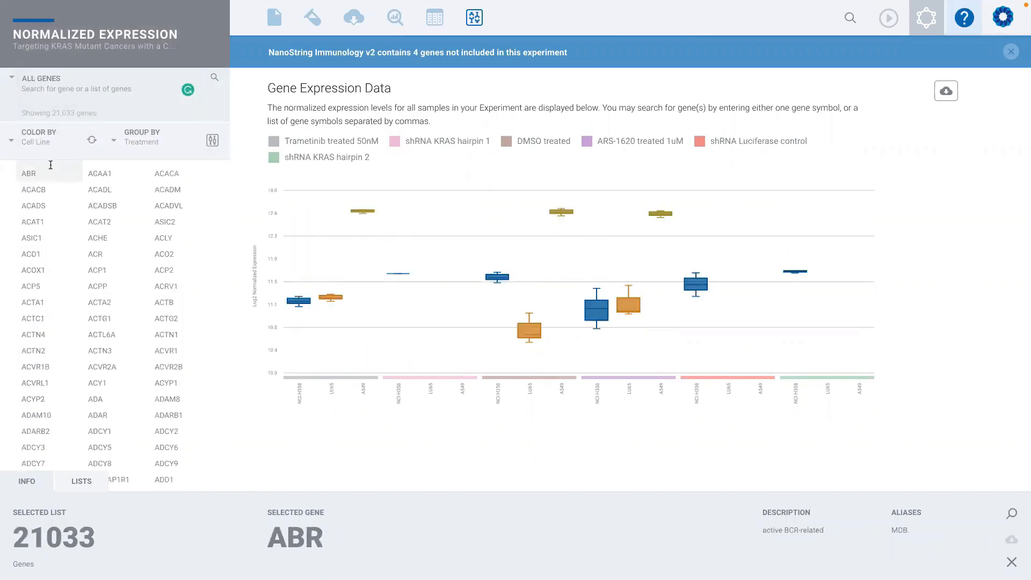
# - Search all genes for "fosl" and try to plot the expression of FOSL1
pyautogui.click(43, 93)
pyautogui.write('fox')
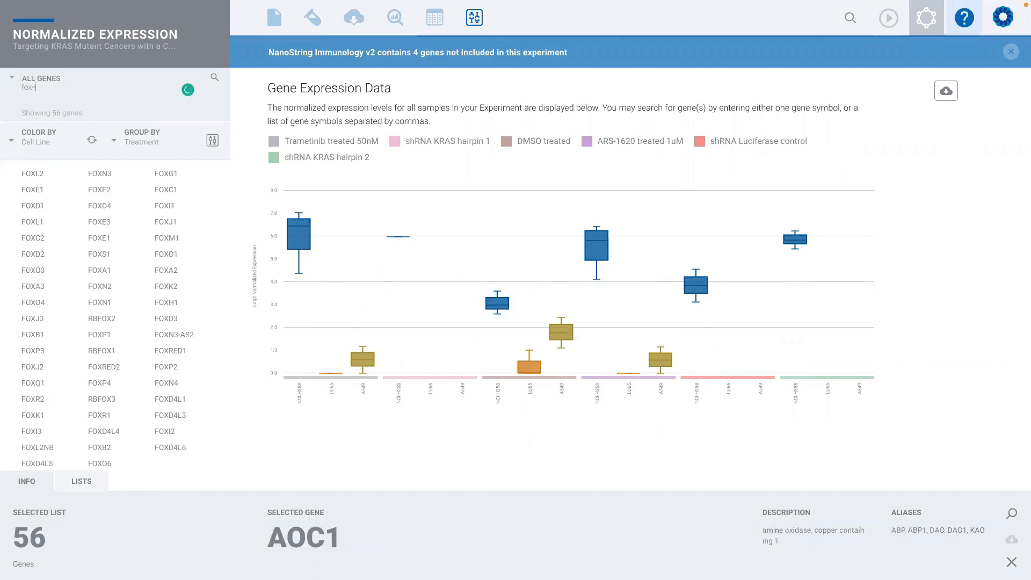
pyautogui.press('BackSpace')
pyautogui.write('sl')
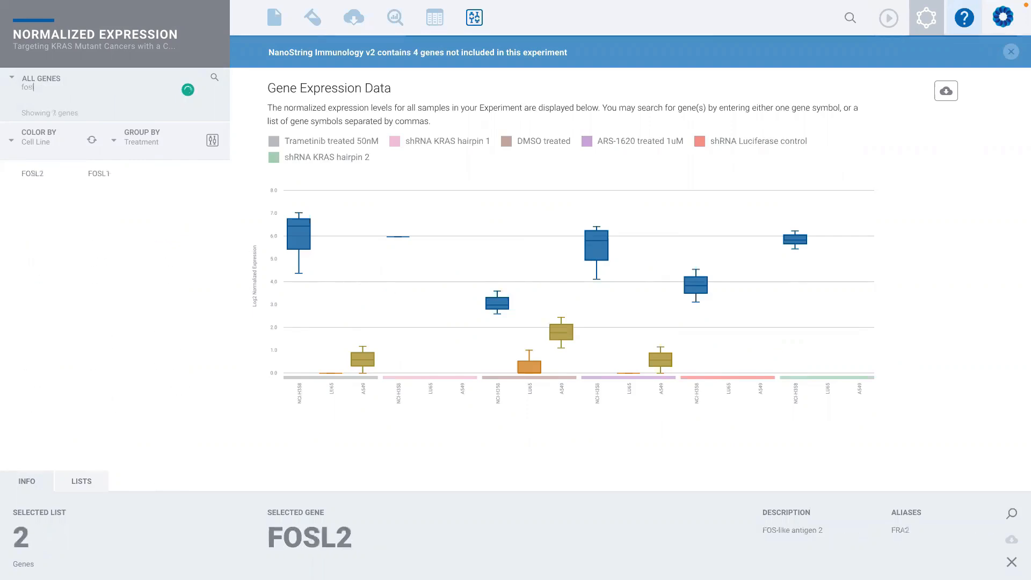
pyautogui.moveTo(36, 176)
pyautogui.click(99, 174)
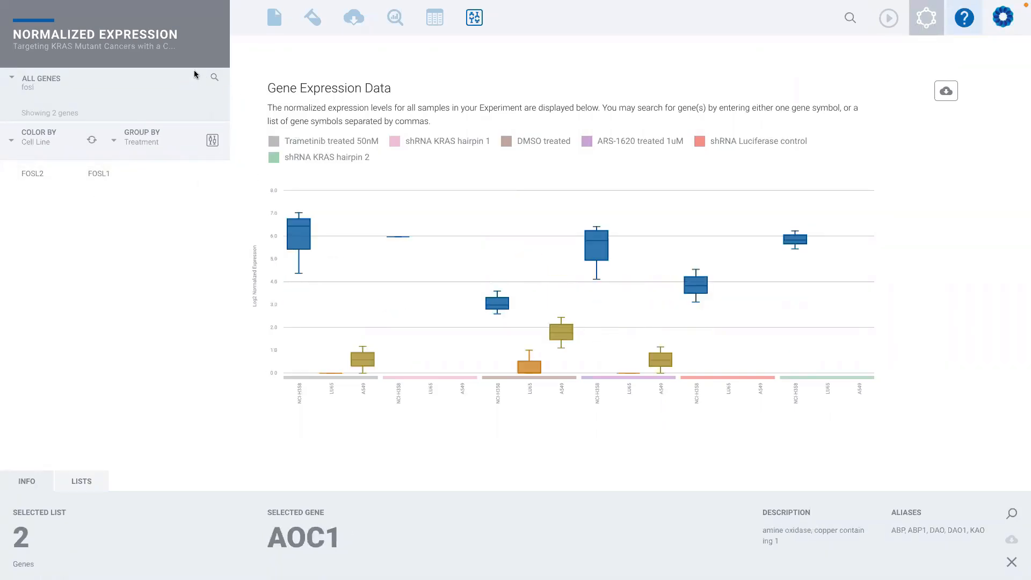
# - Reopen the Normalized Expression analysis for All Samples and view its values as a table across the sample columns
pyautogui.click(395, 17)
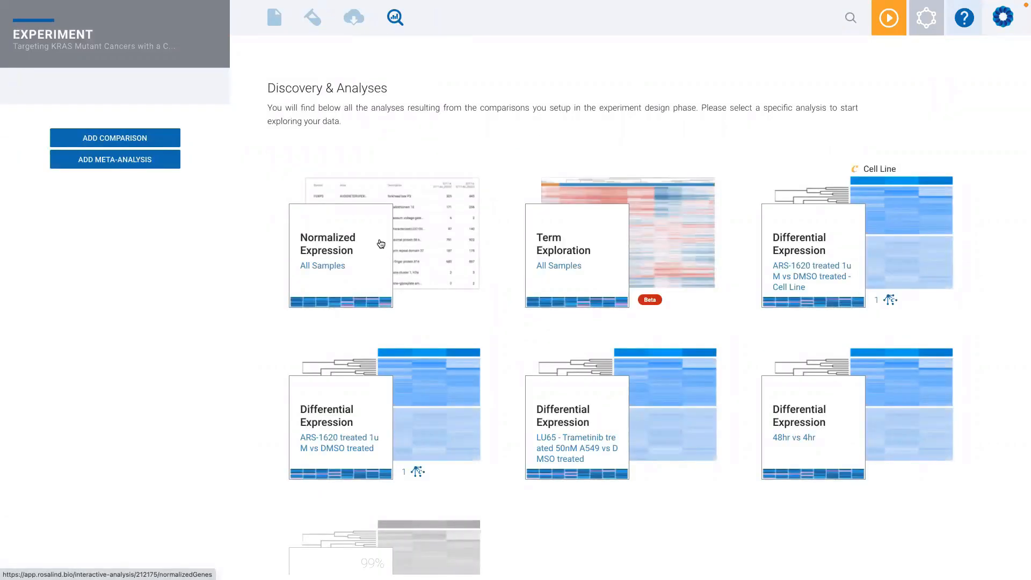
pyautogui.click(406, 238)
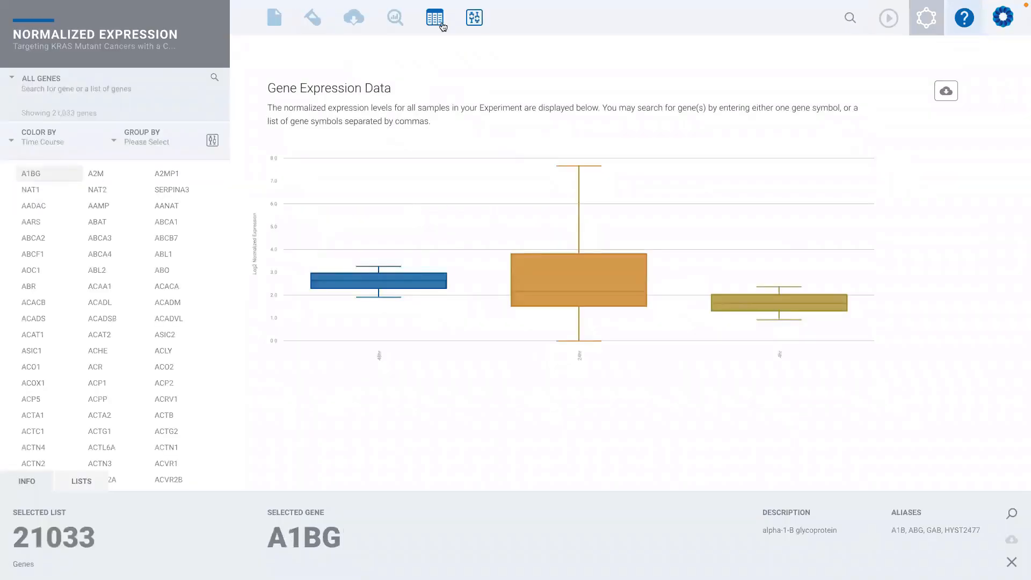
pyautogui.click(434, 20)
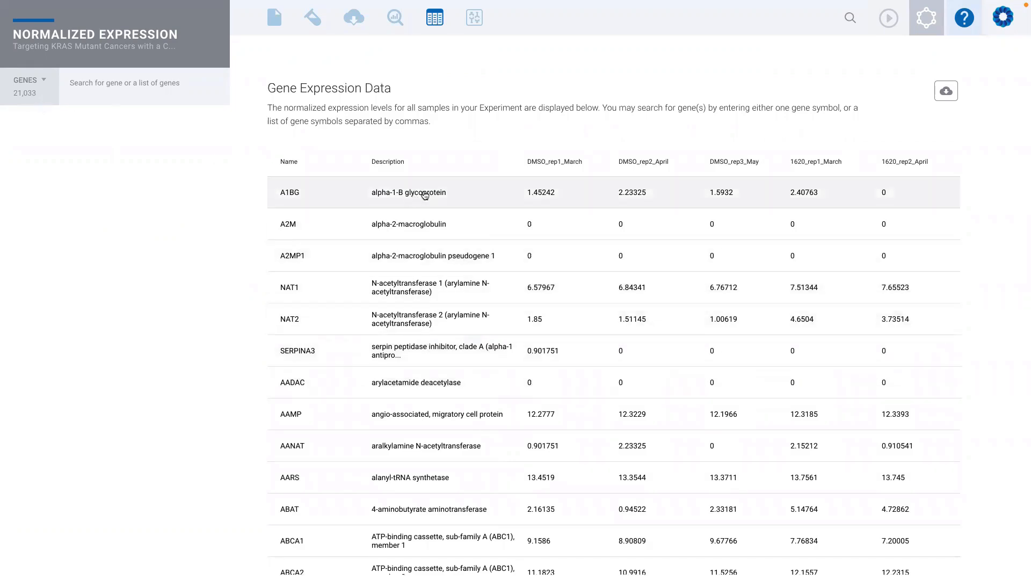
pyautogui.hscroll(15, 761, 230)
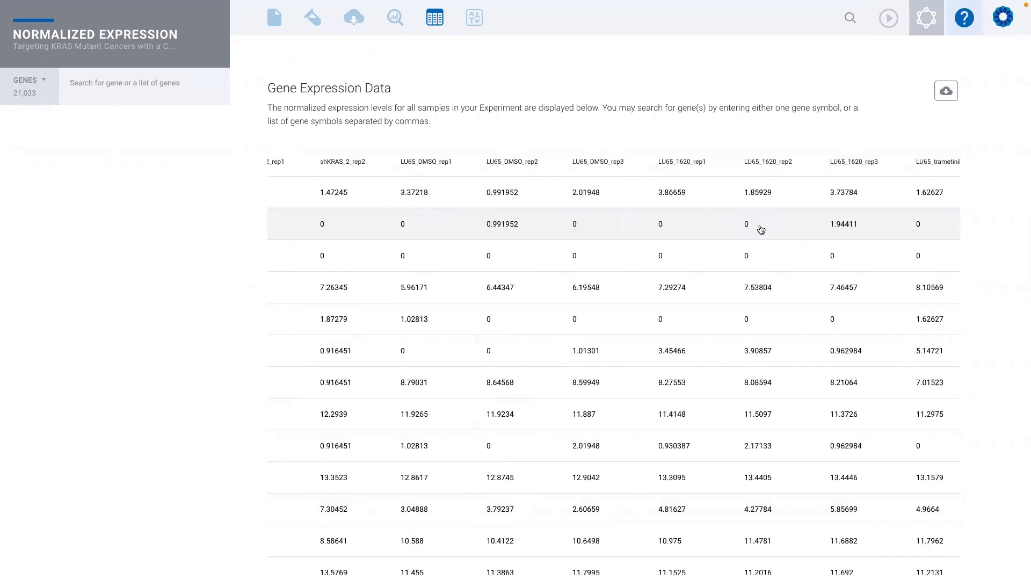
pyautogui.hscroll(-15, 760, 230)
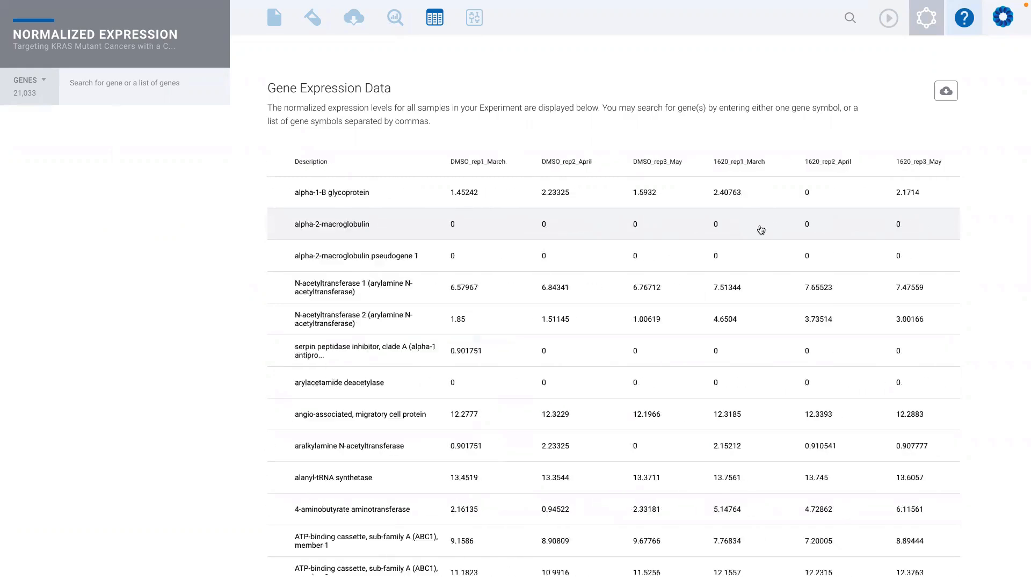